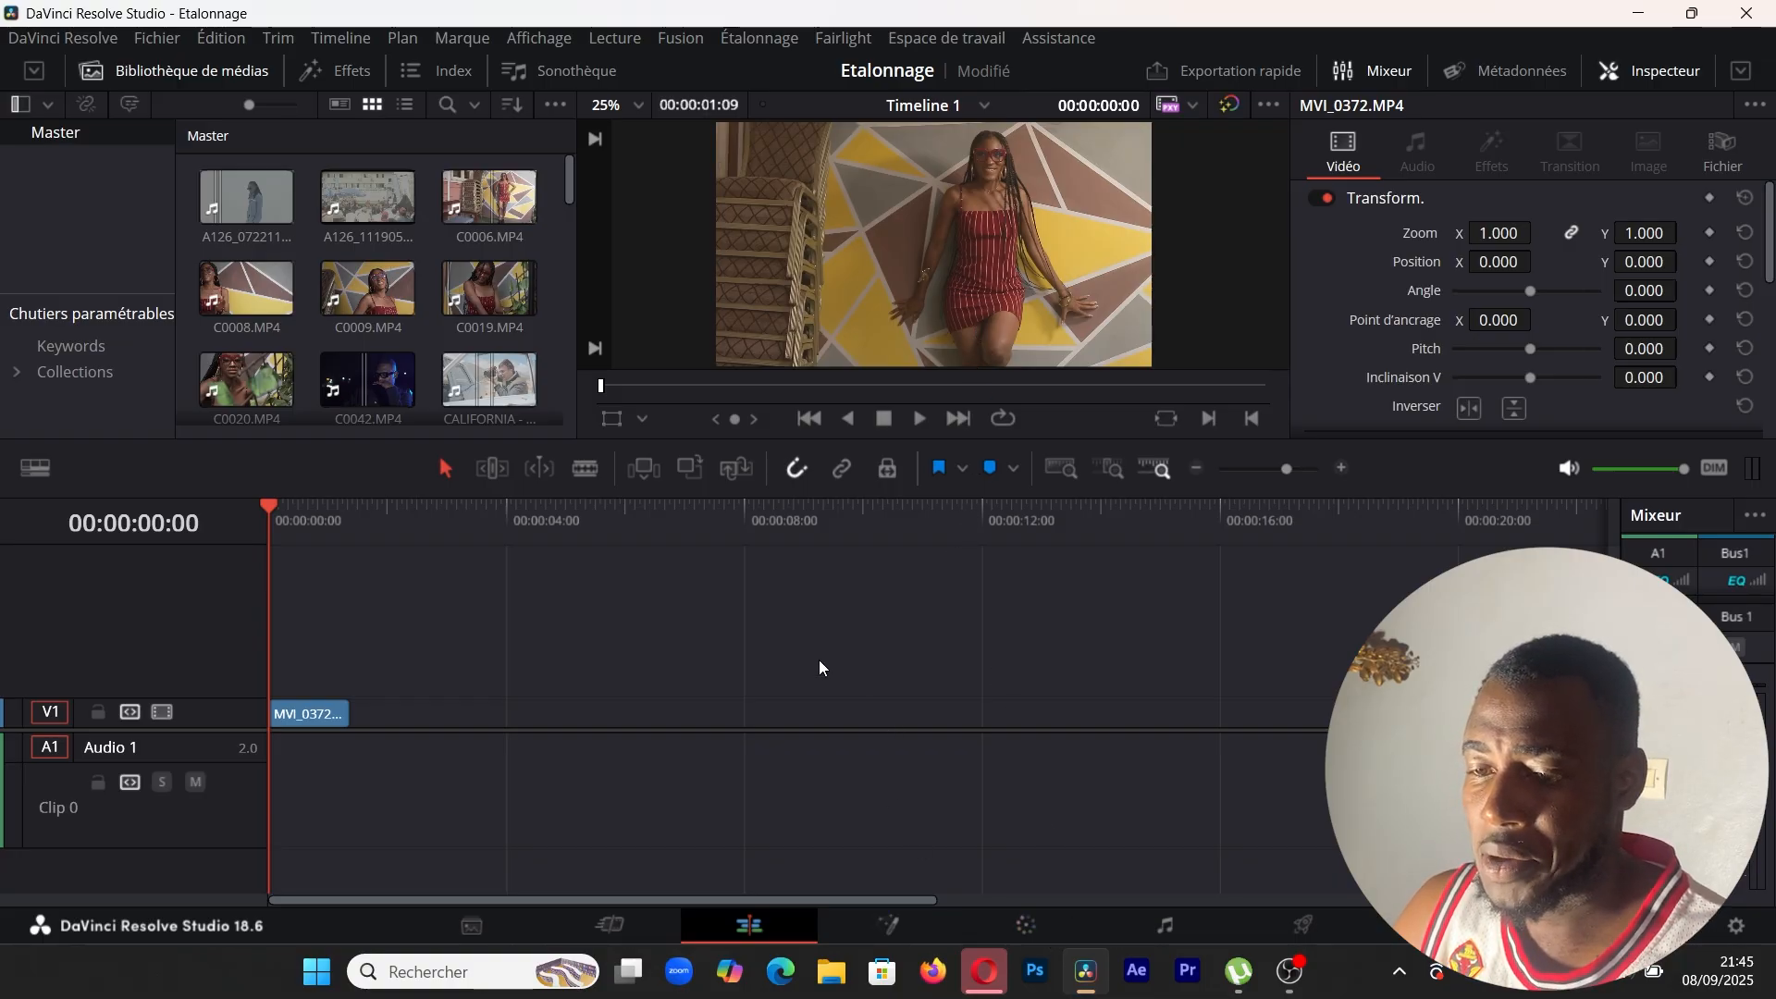
# - Open the Color page and add two corrector nodes in parallel with node 01
pyautogui.click(1040, 918)
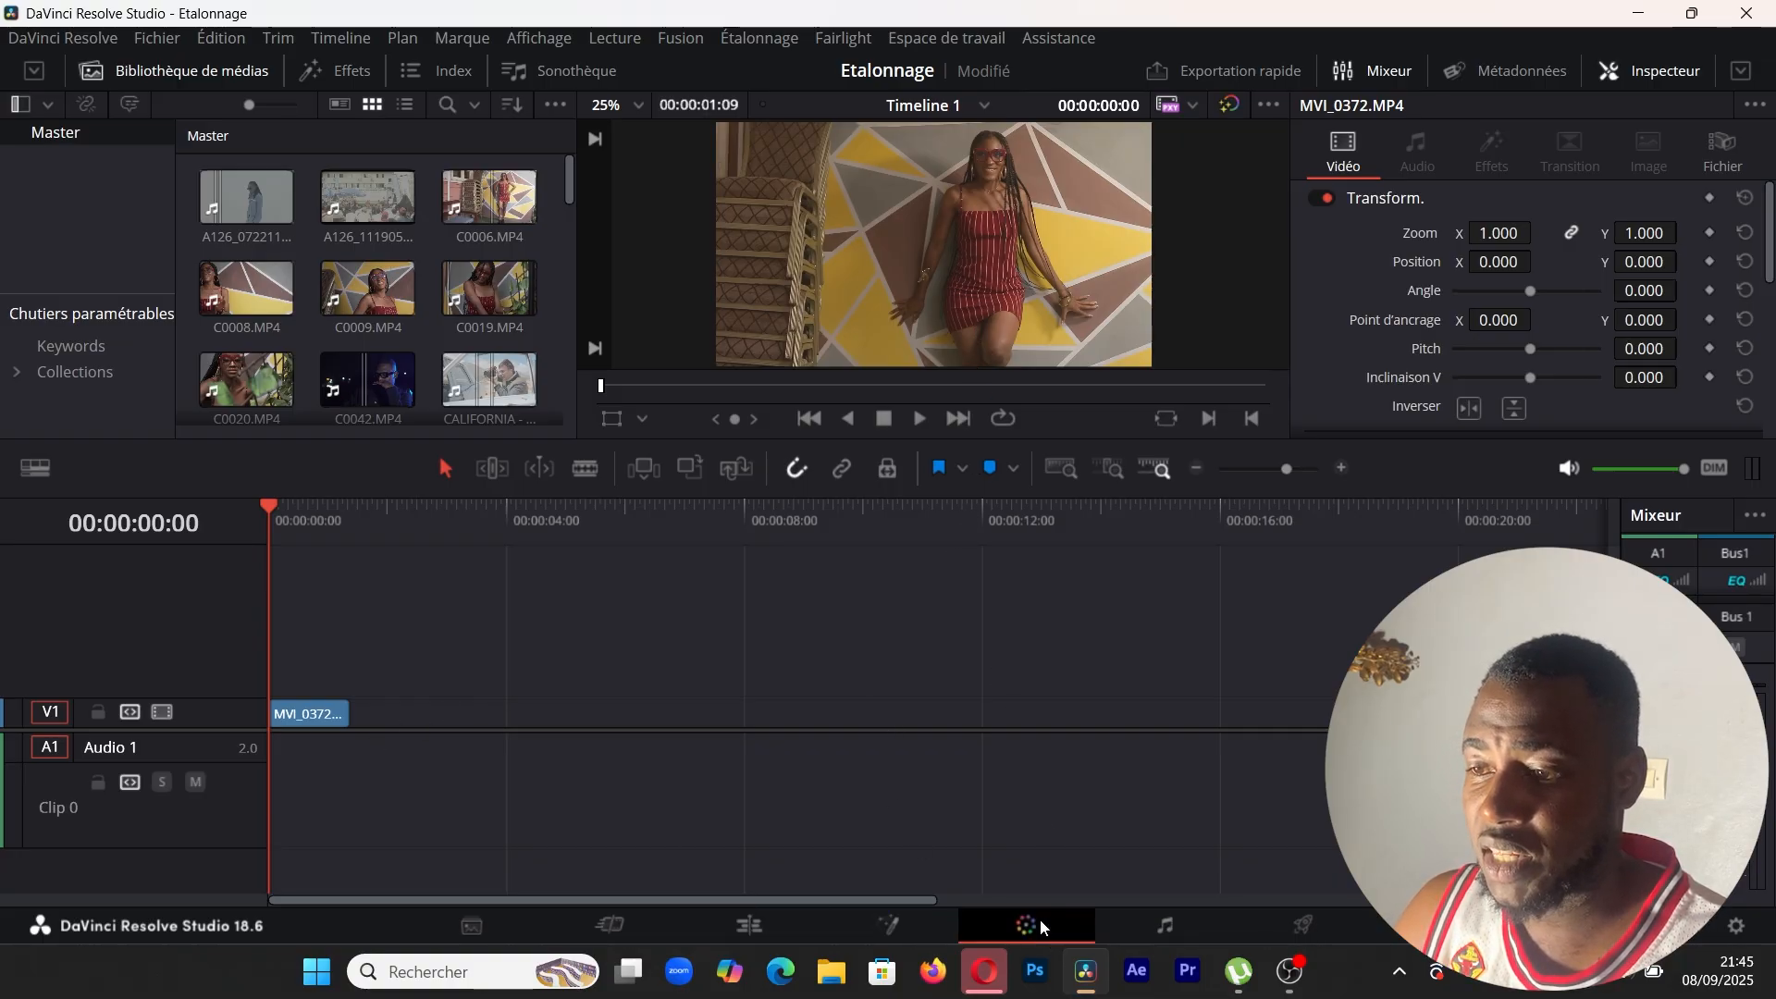
pyautogui.moveTo(1051, 285); pyautogui.dragTo(1019, 229)
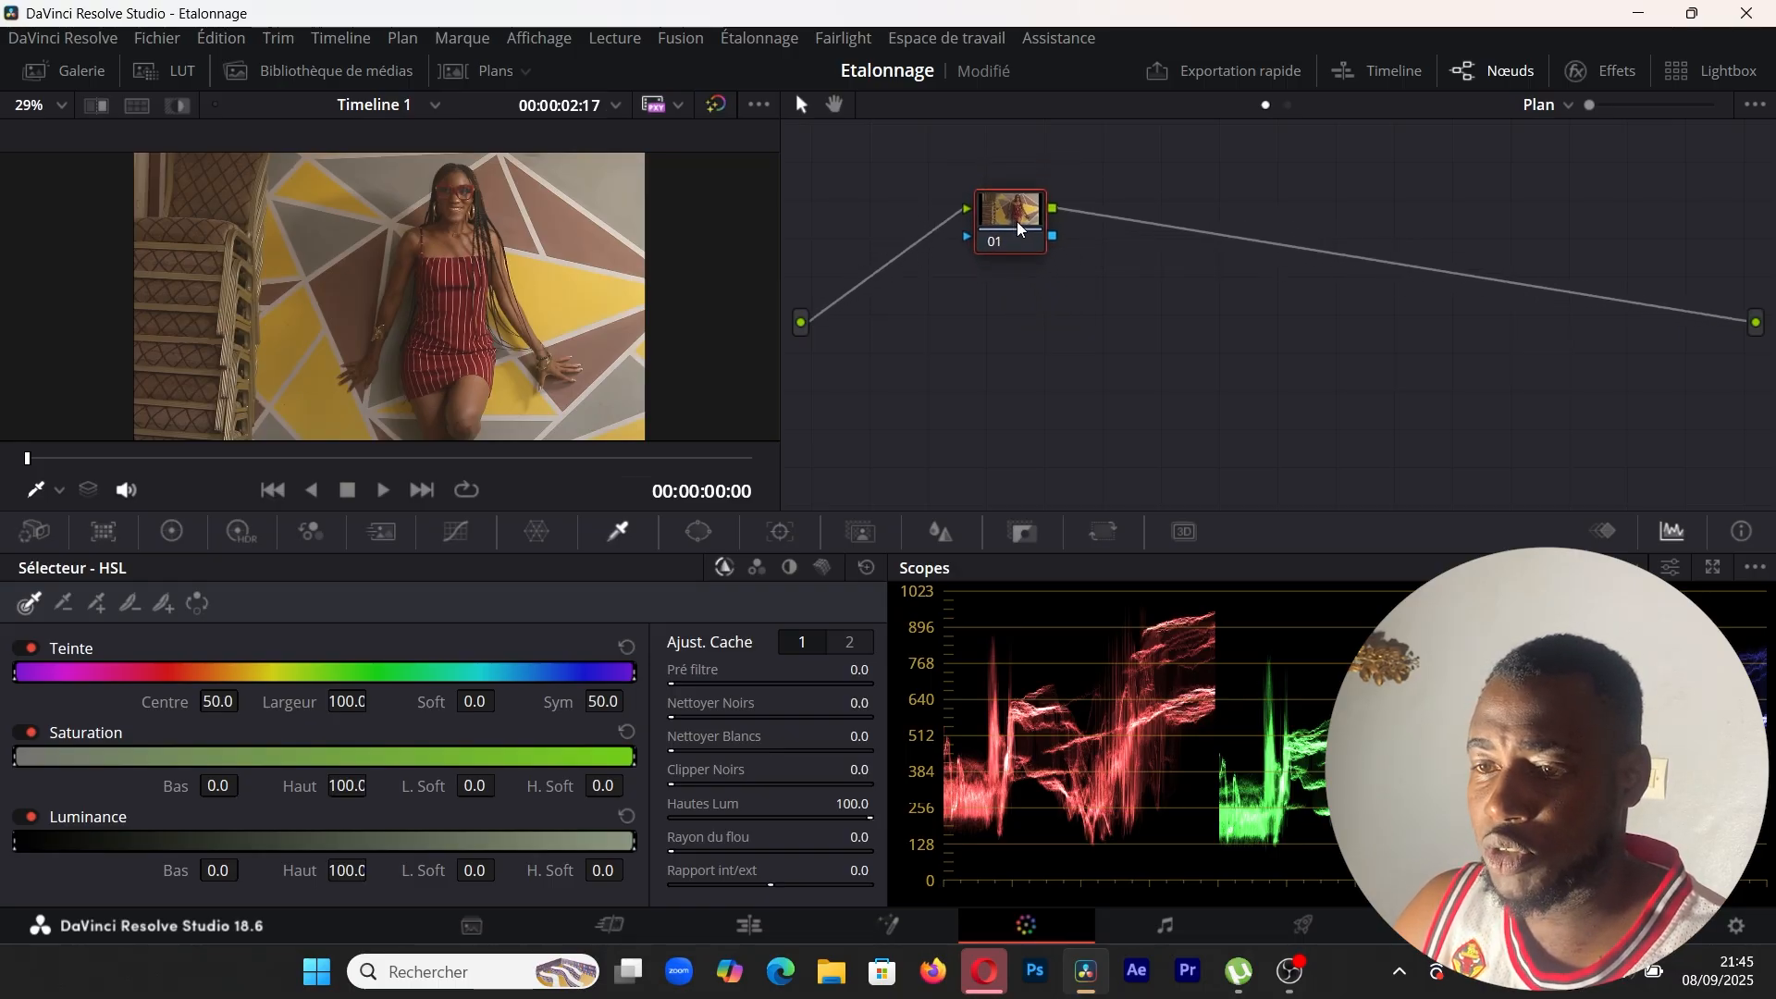
pyautogui.rightClick(1019, 226)
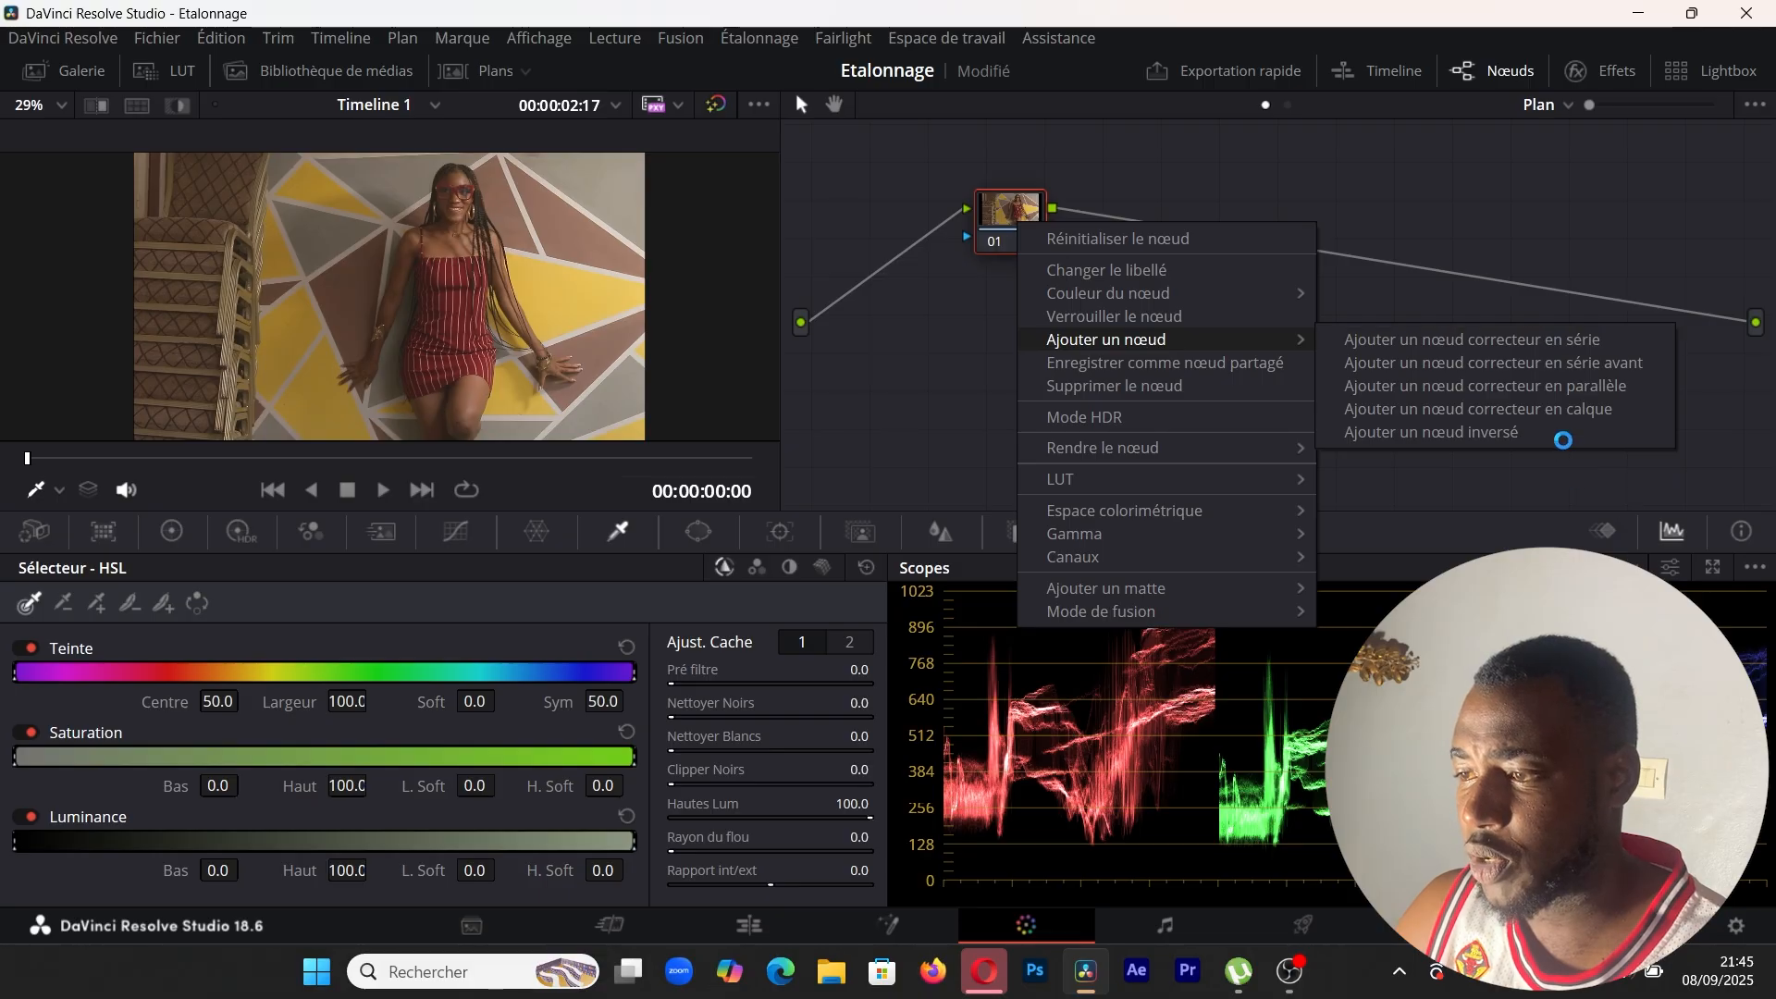
pyautogui.click(1552, 409)
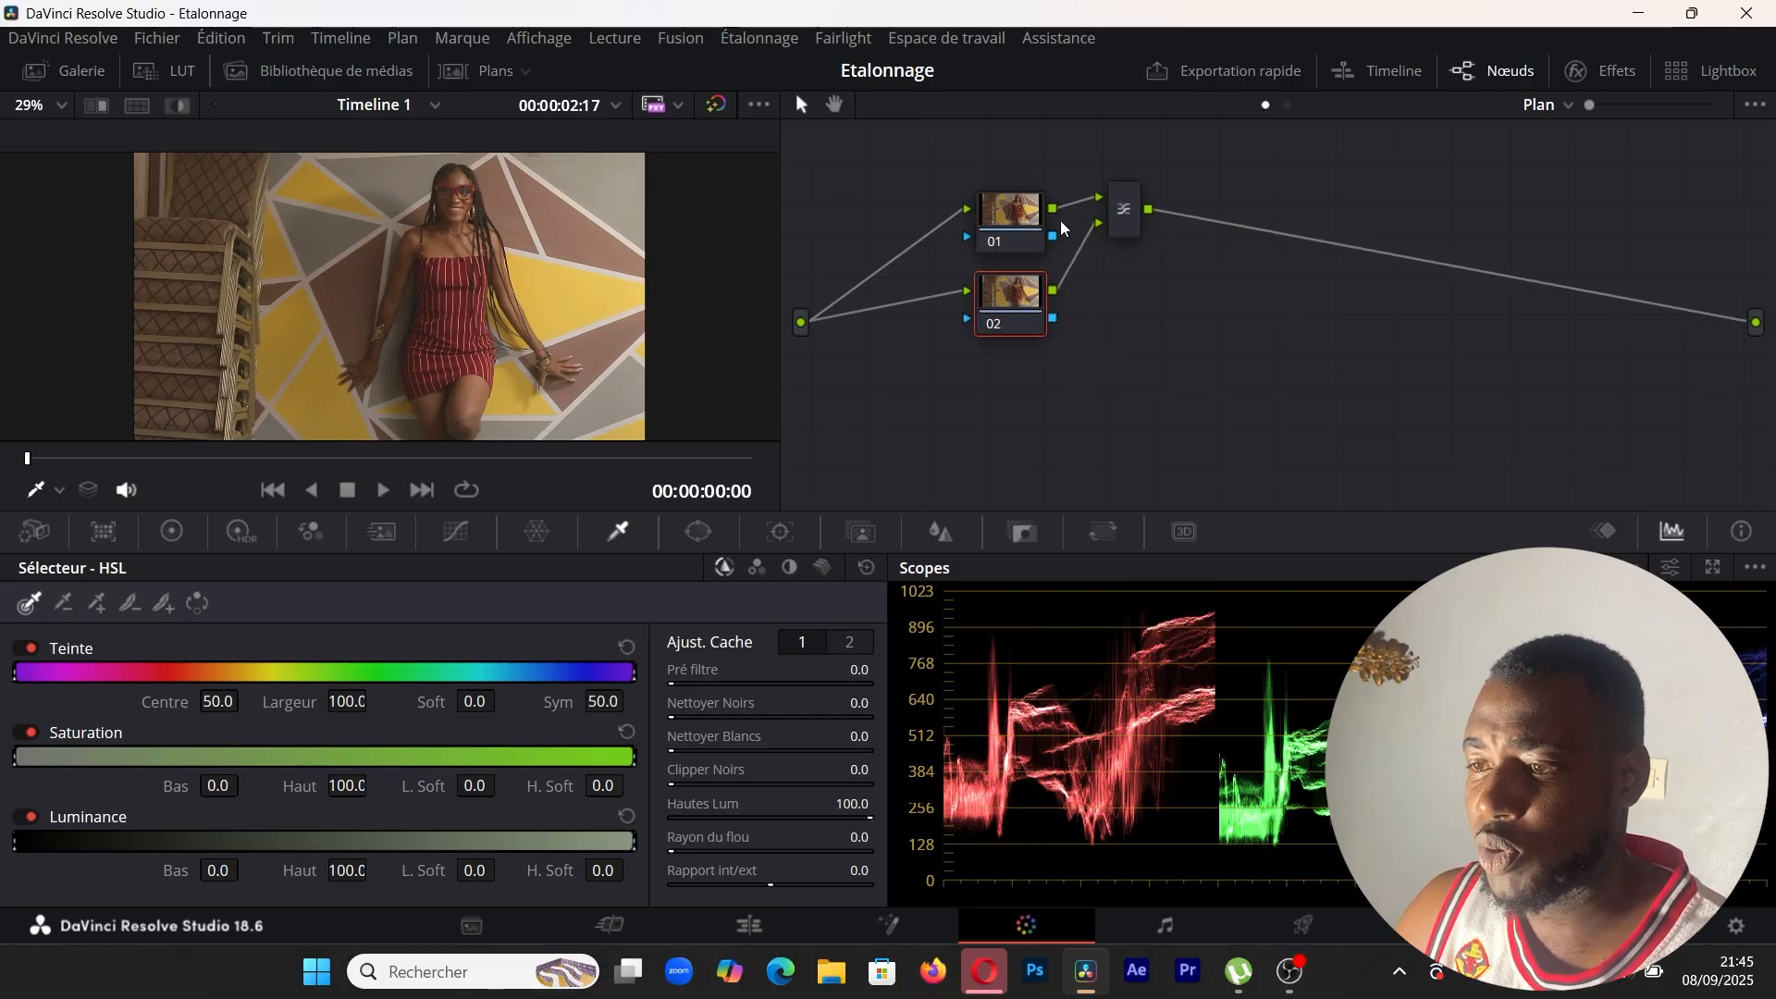
pyautogui.rightClick(984, 314)
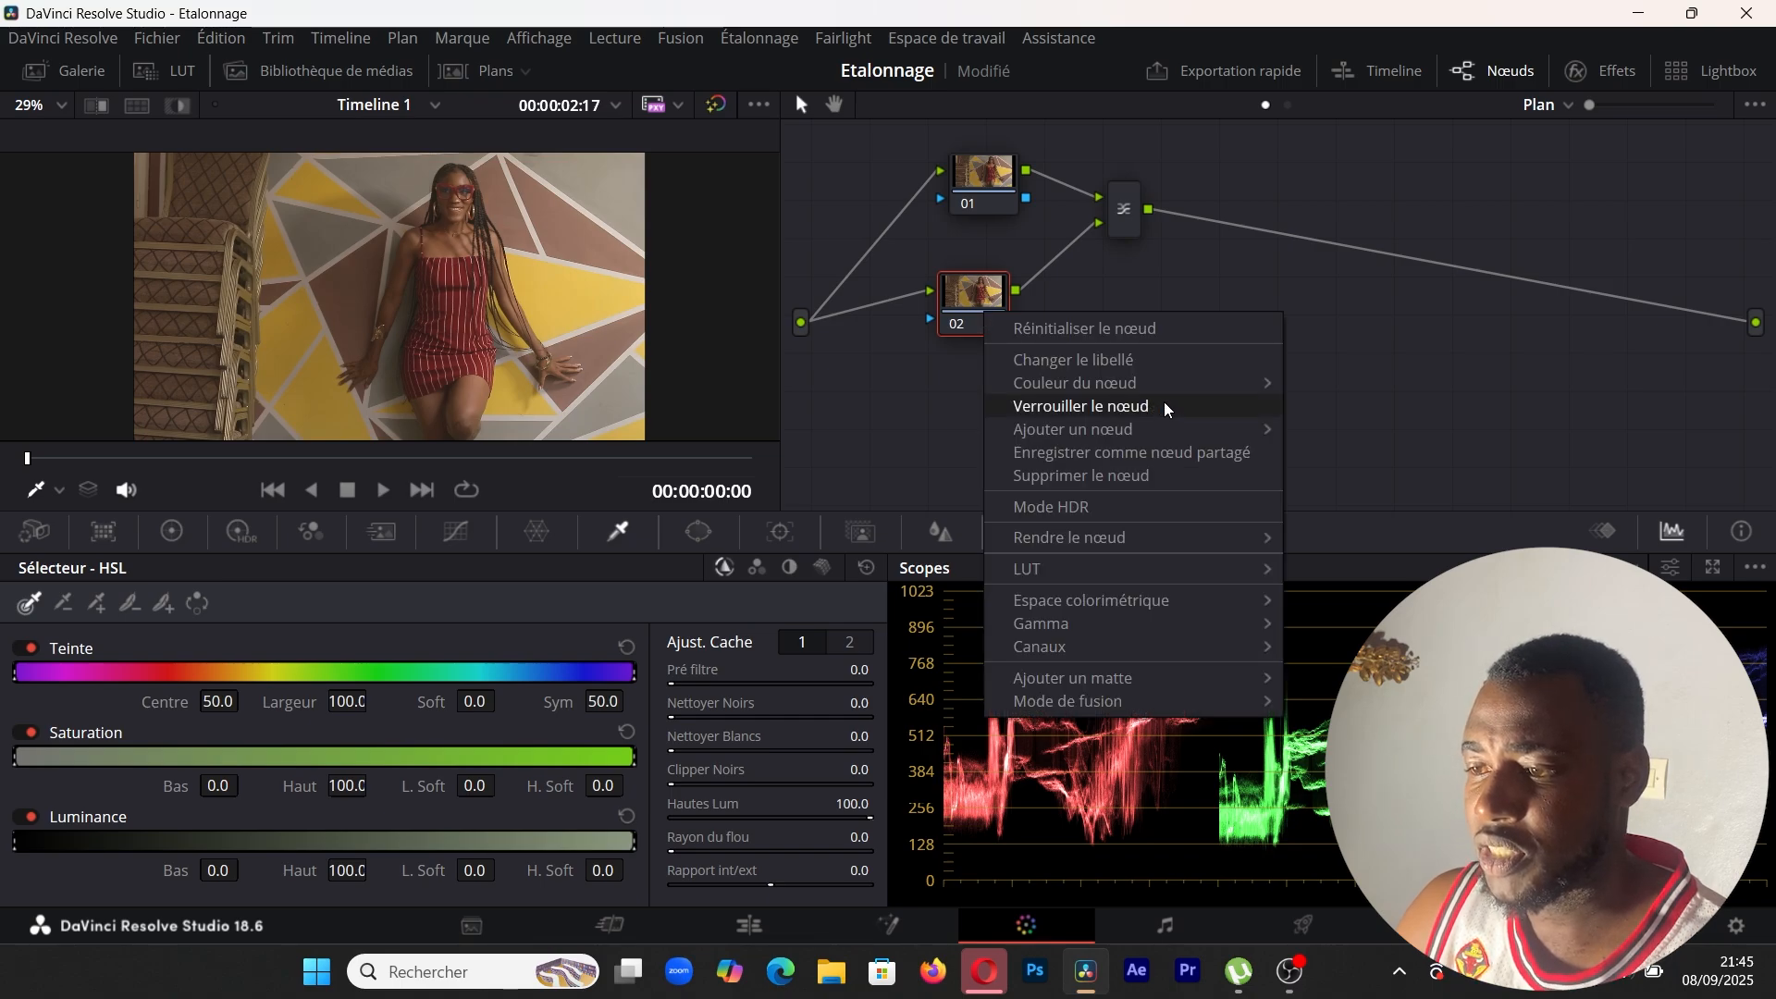
pyautogui.moveTo(1271, 433)
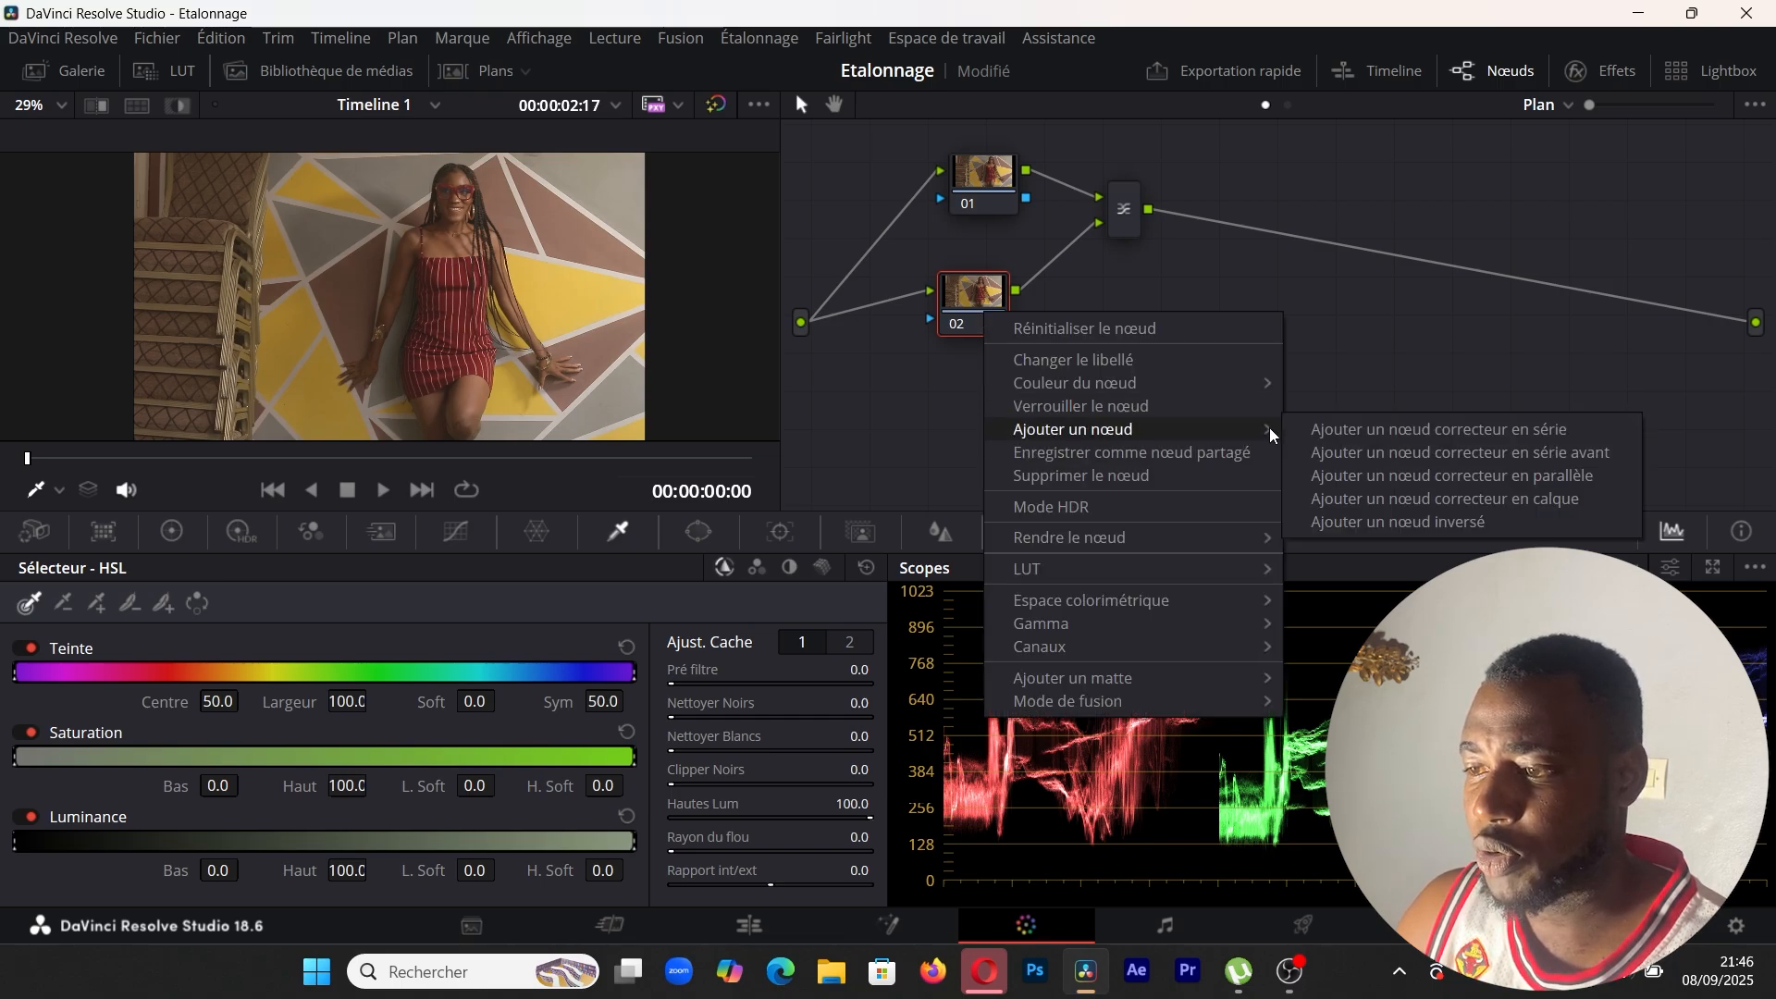
pyautogui.click(1532, 477)
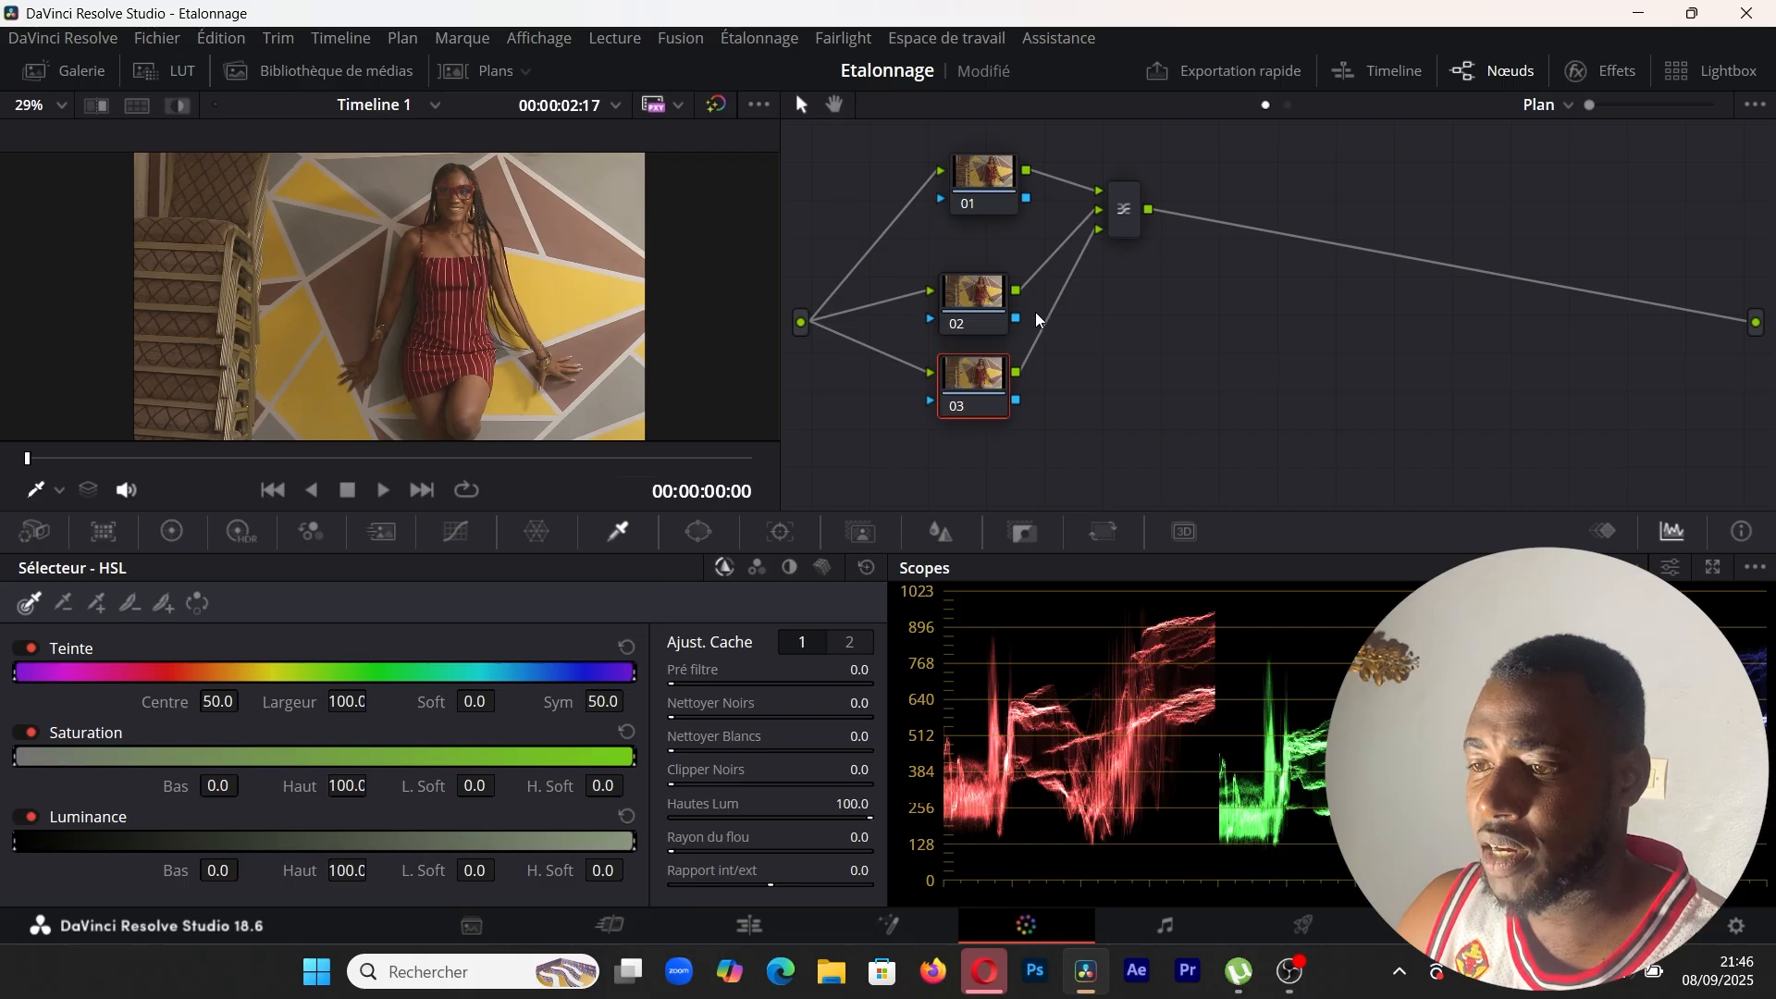
# - Label node 02 as Red
pyautogui.click(972, 304)
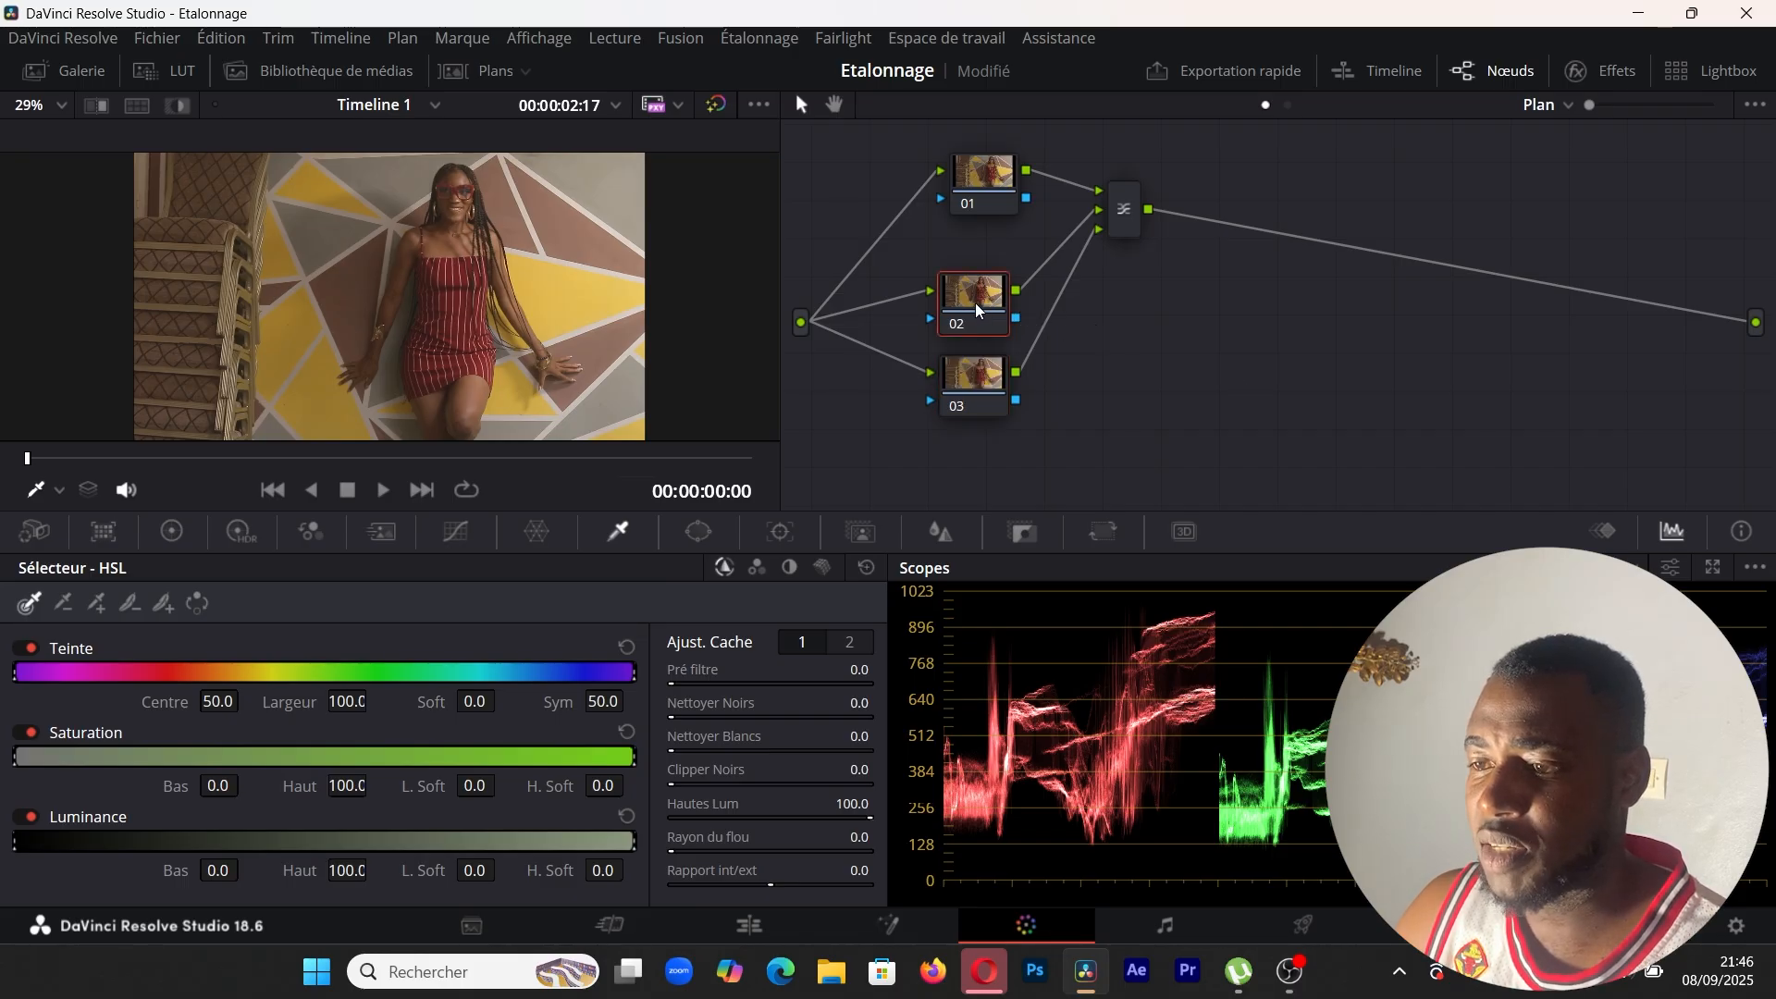
pyautogui.rightClick(977, 304)
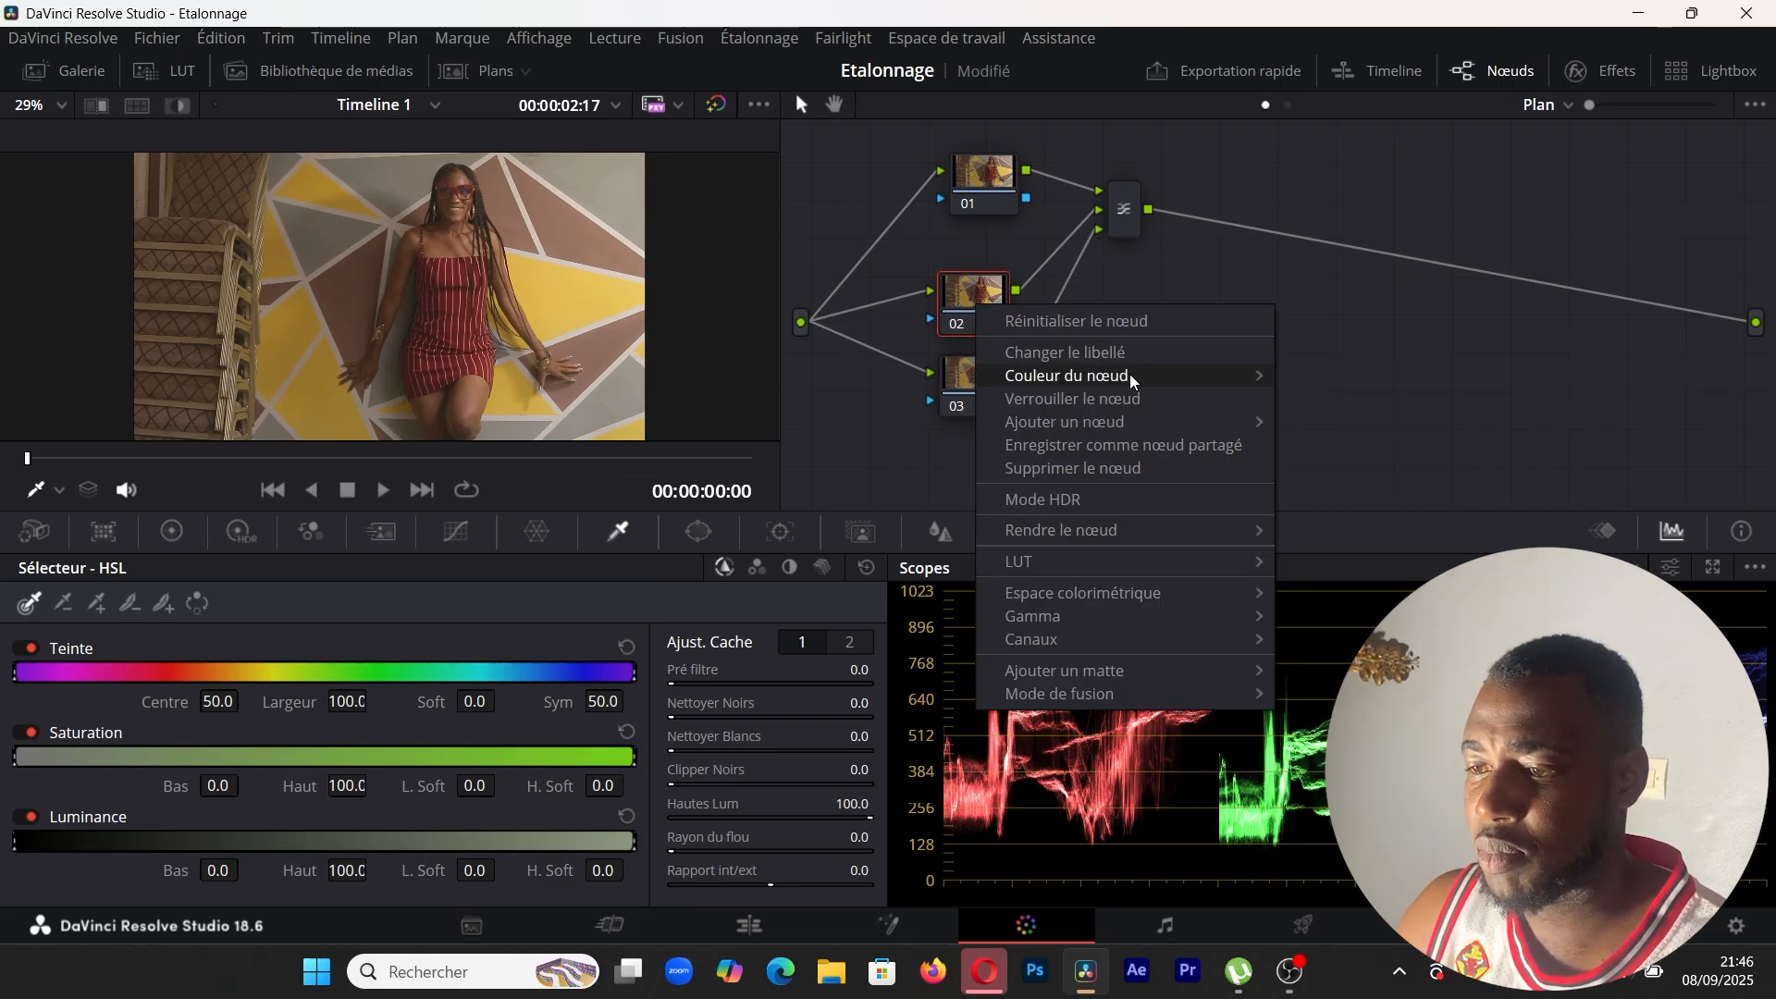
pyautogui.click(1068, 352)
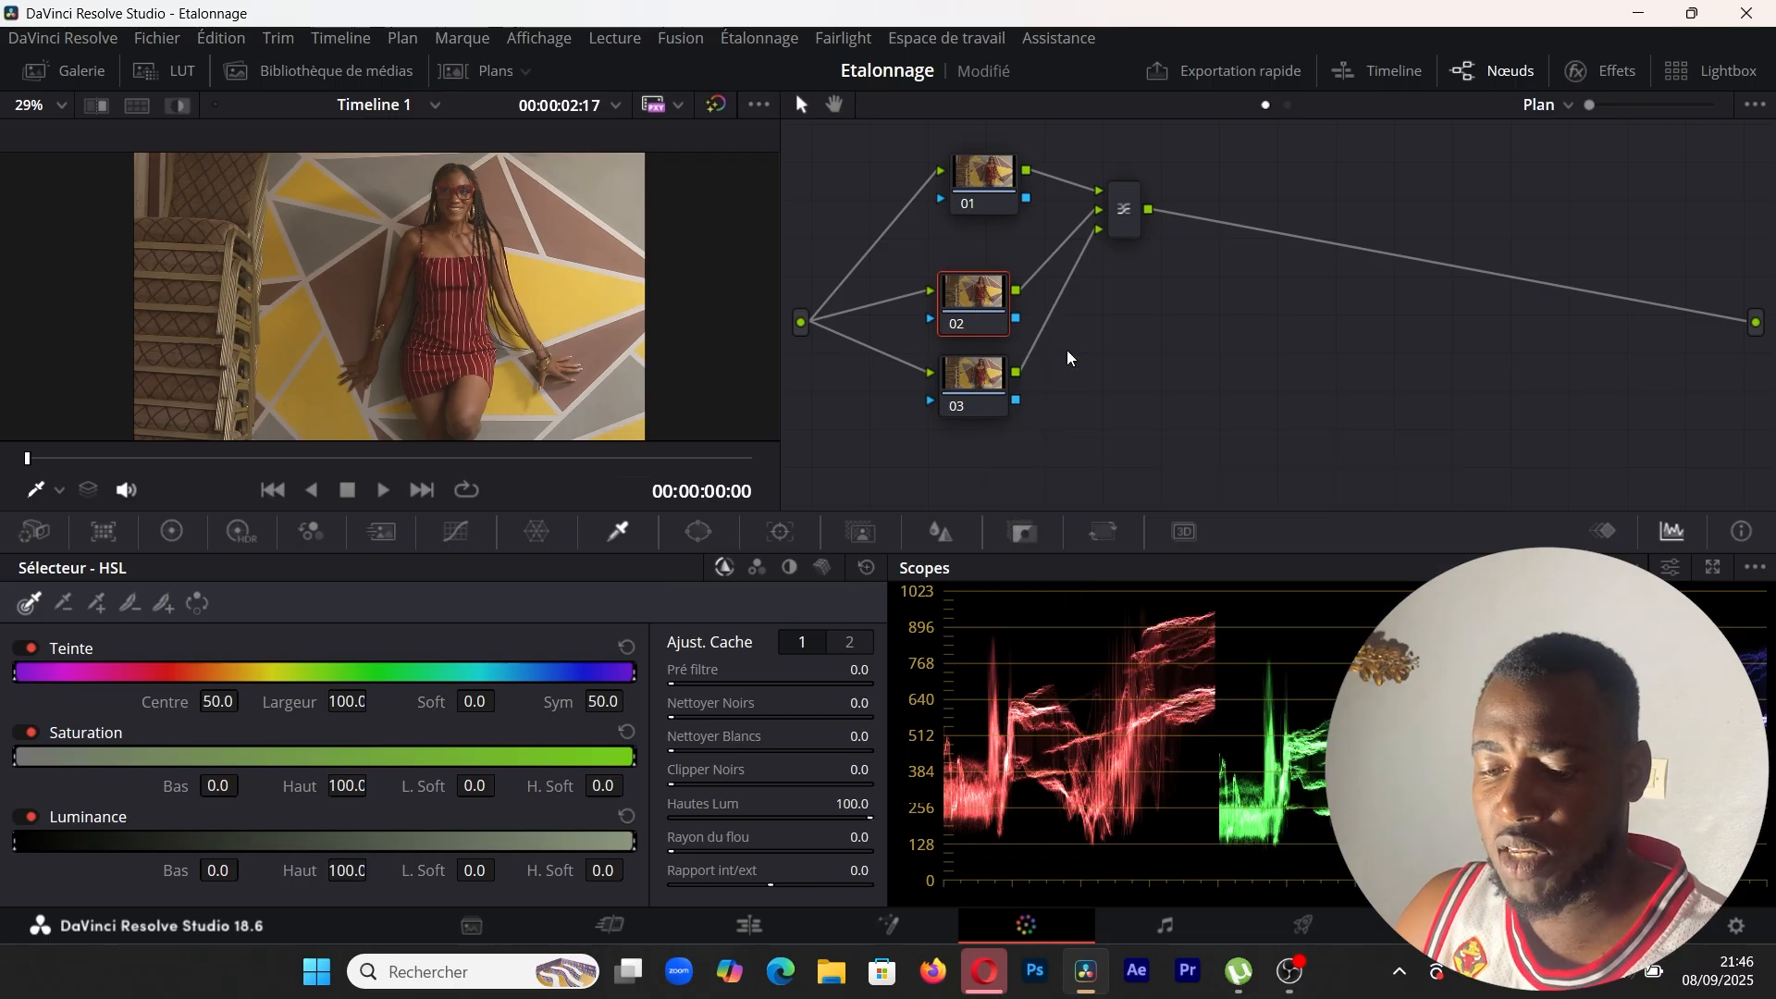
pyautogui.write('Red')
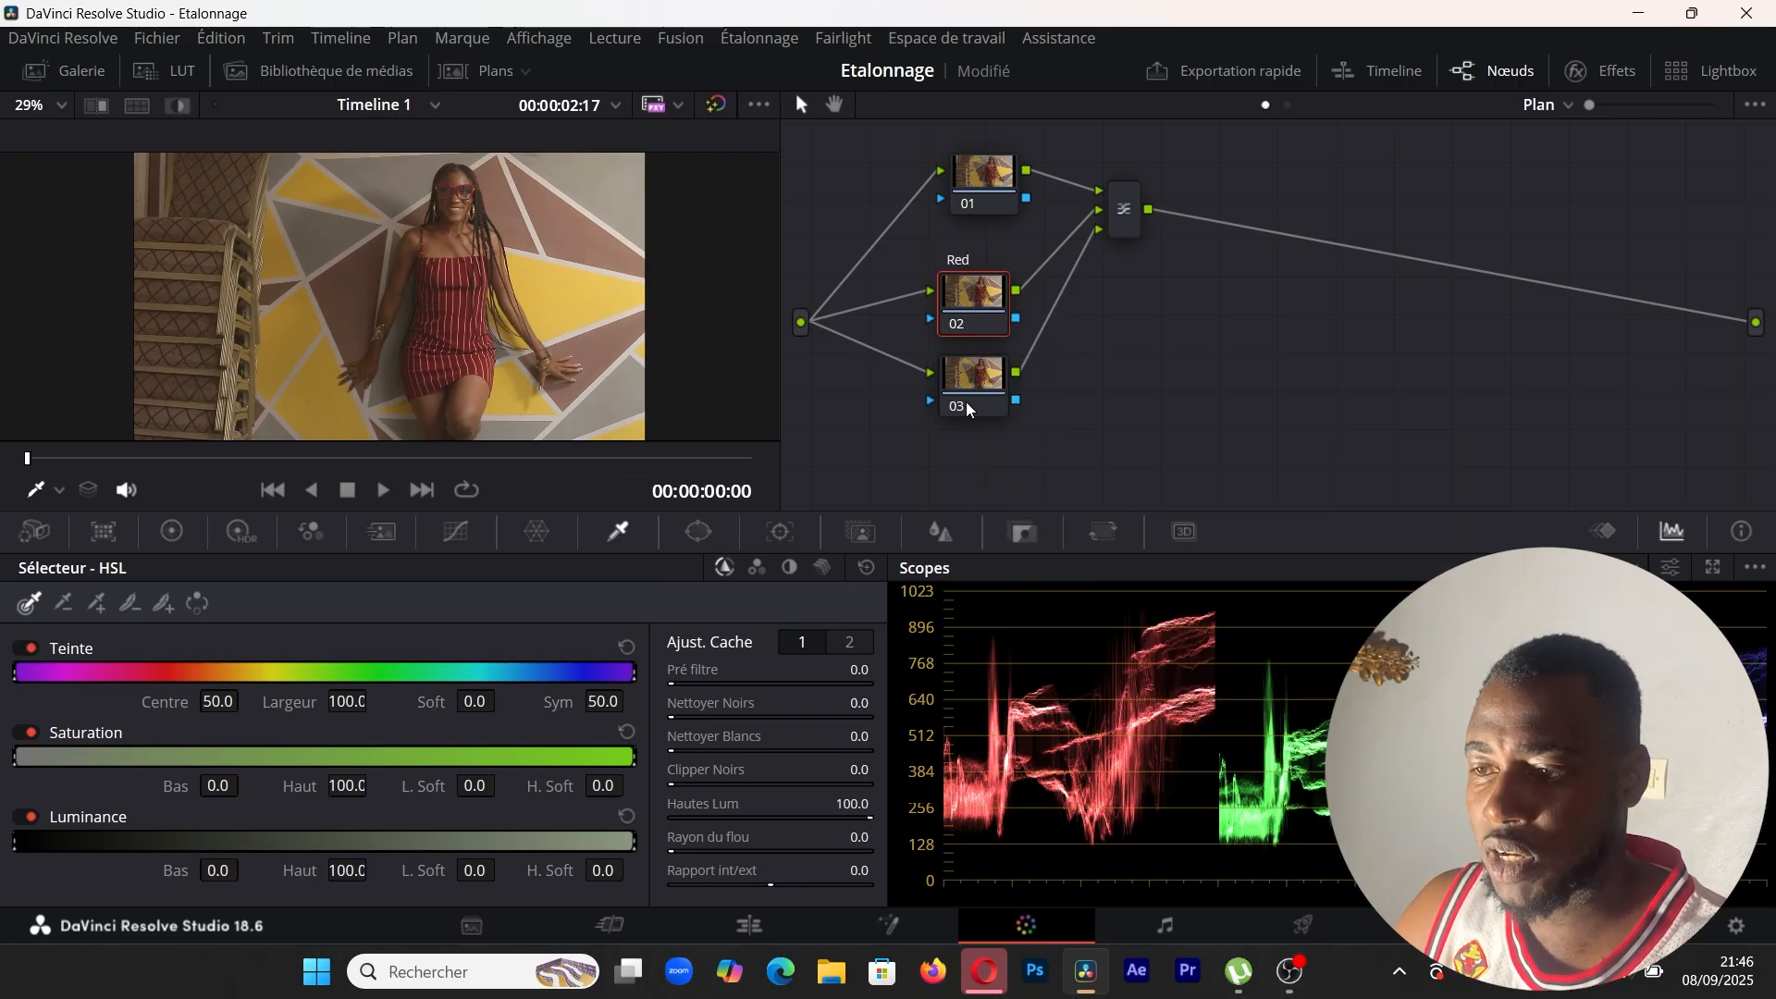
pyautogui.press('Return')
# - Label node 03 as Yellow
pyautogui.click(975, 390)
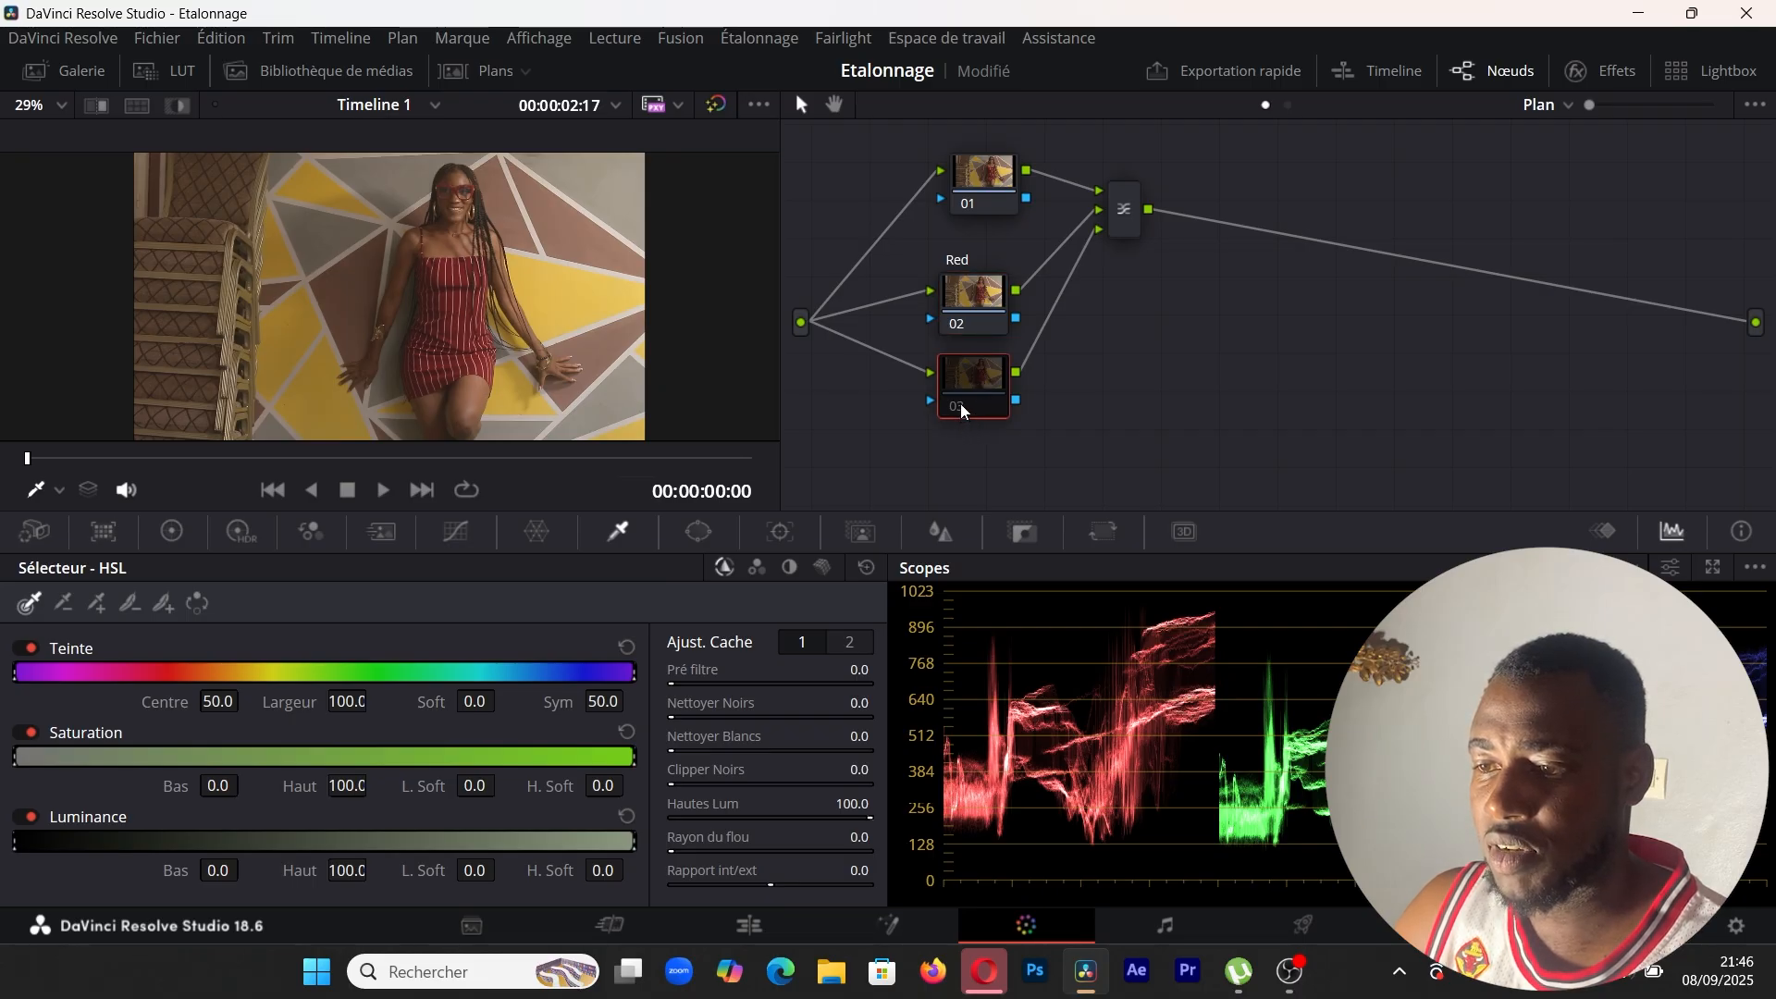
pyautogui.rightClick(980, 388)
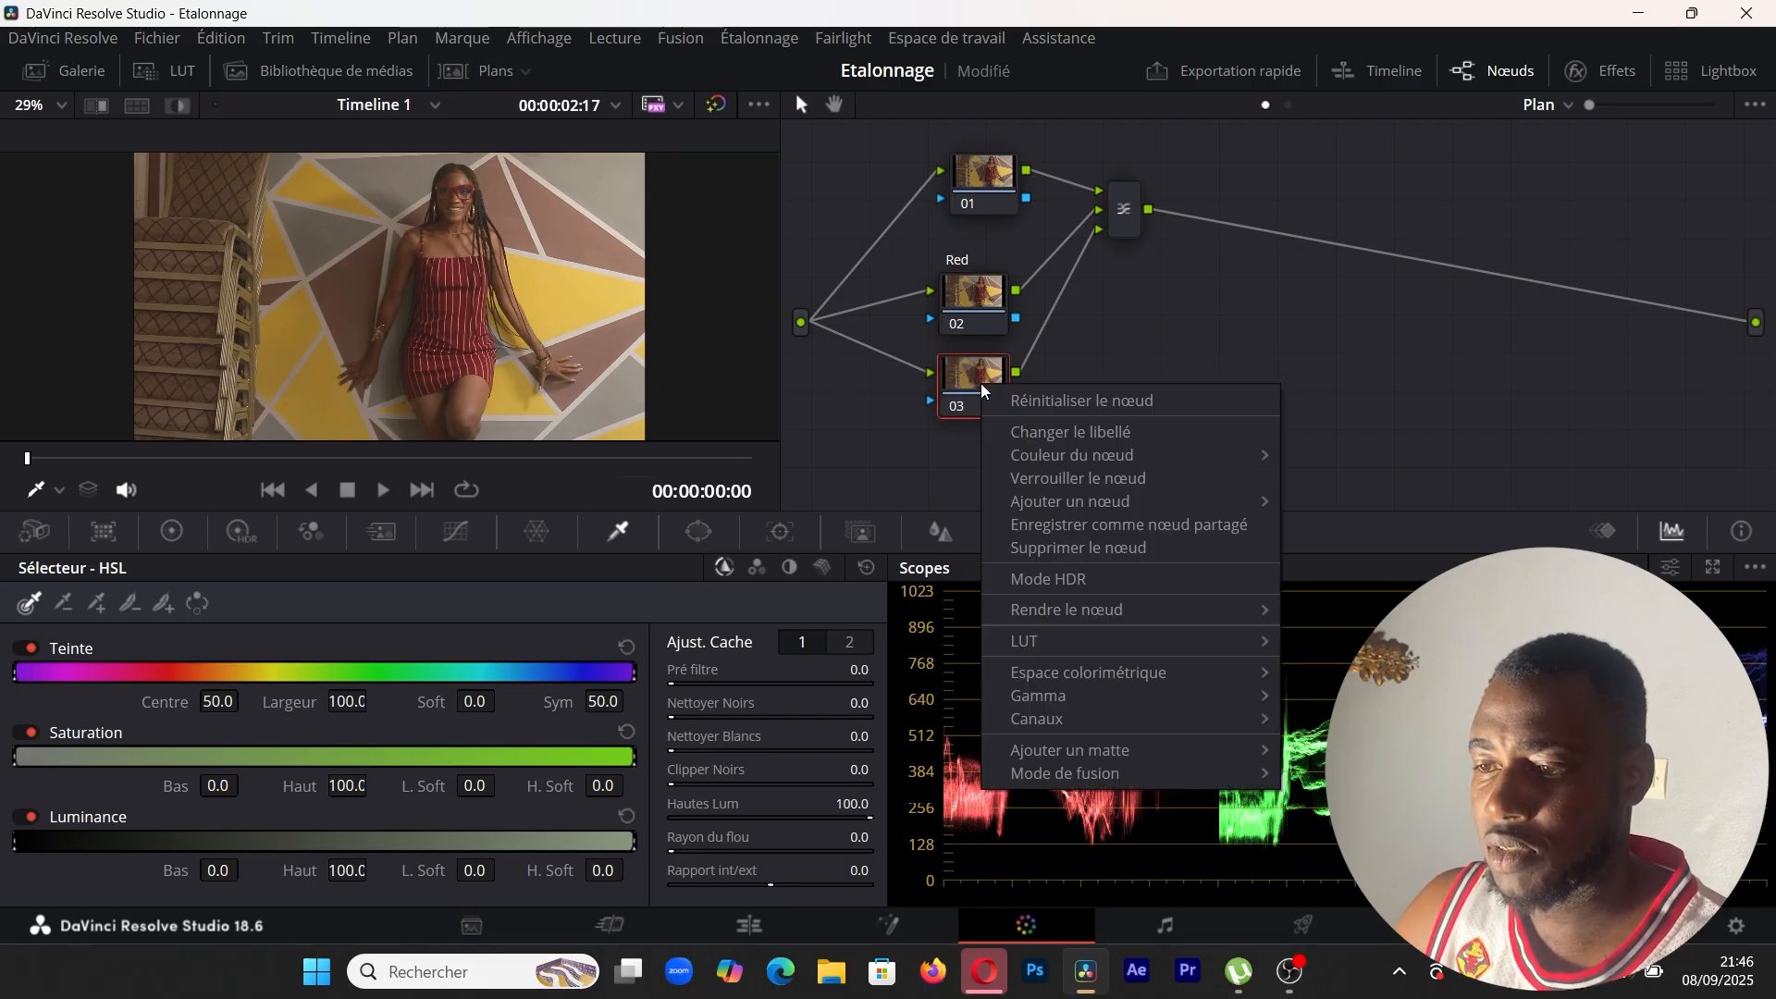
pyautogui.click(1036, 433)
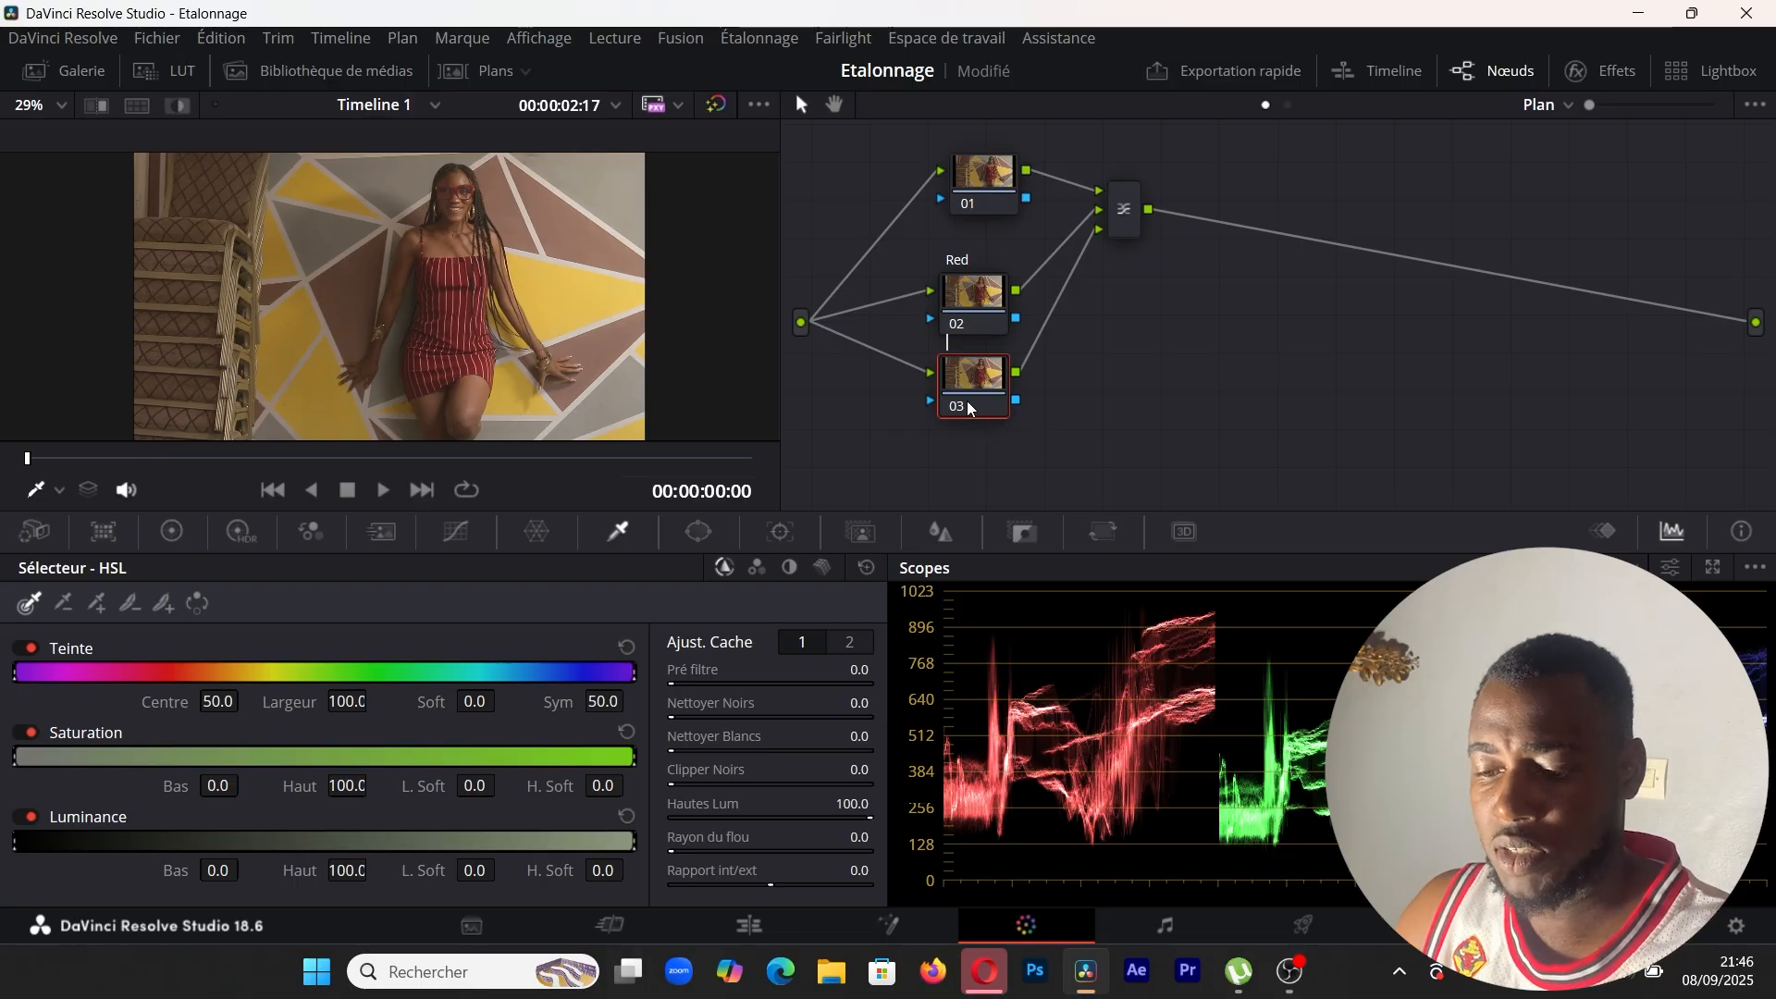
pyautogui.write('Yel')
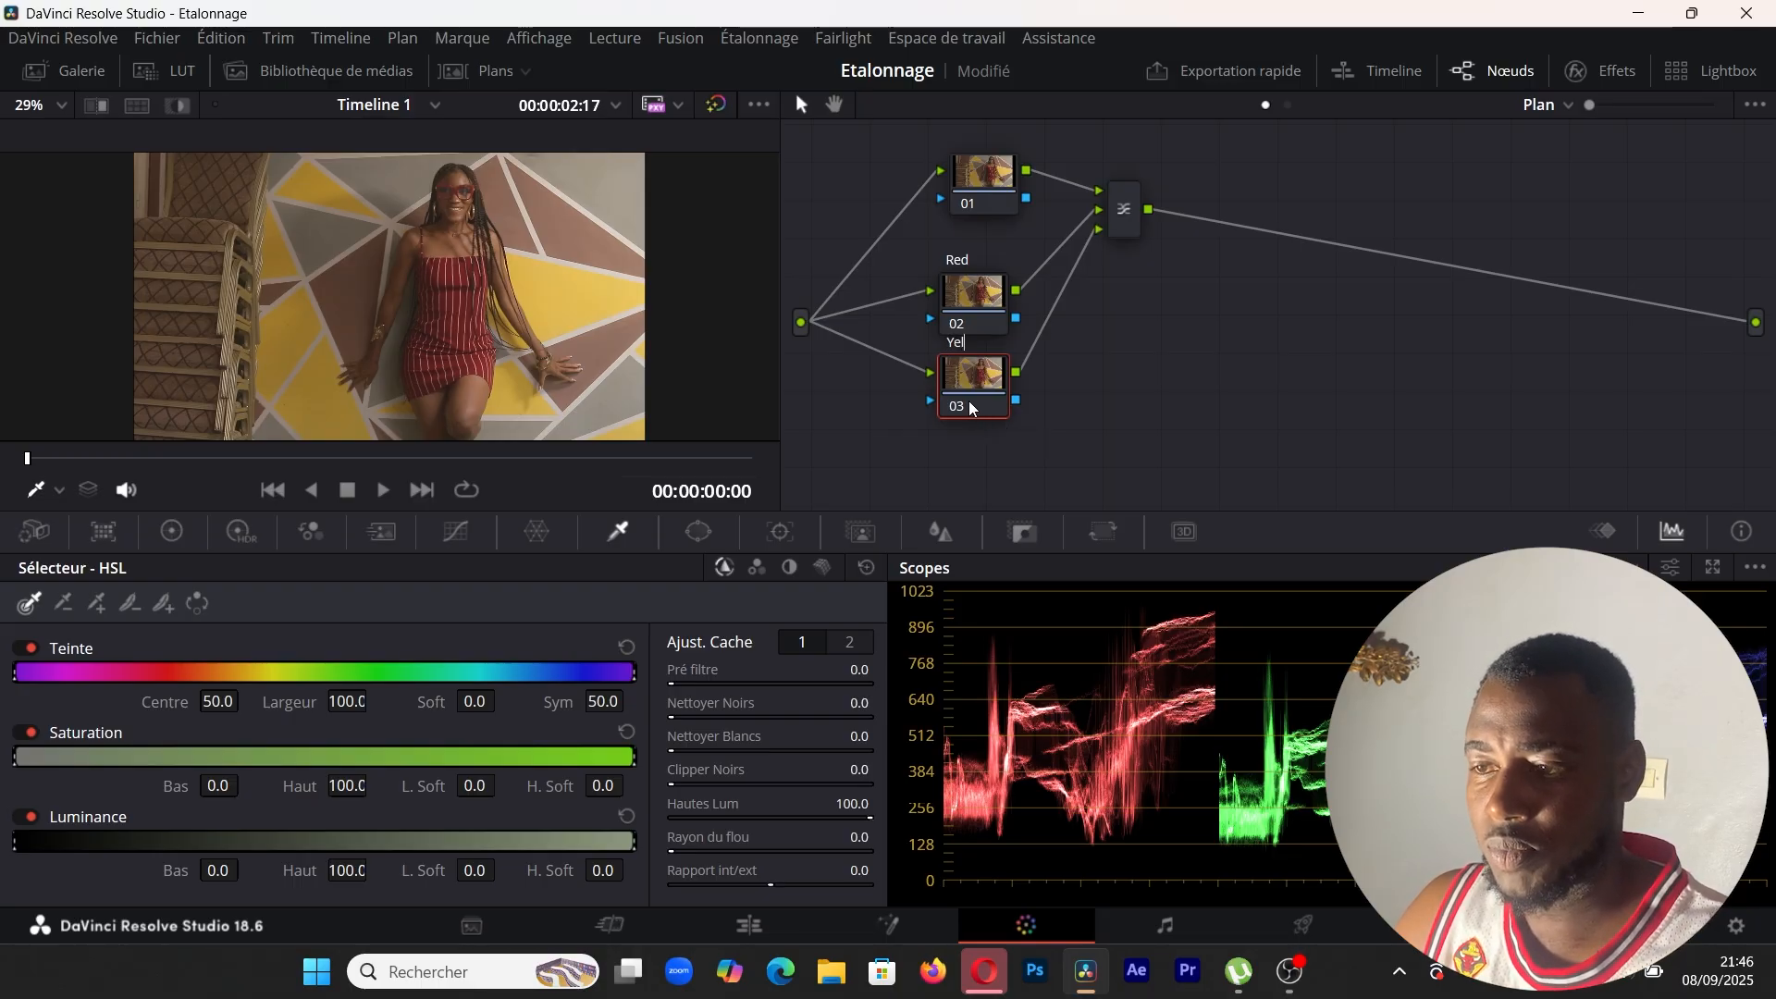
pyautogui.write('low')
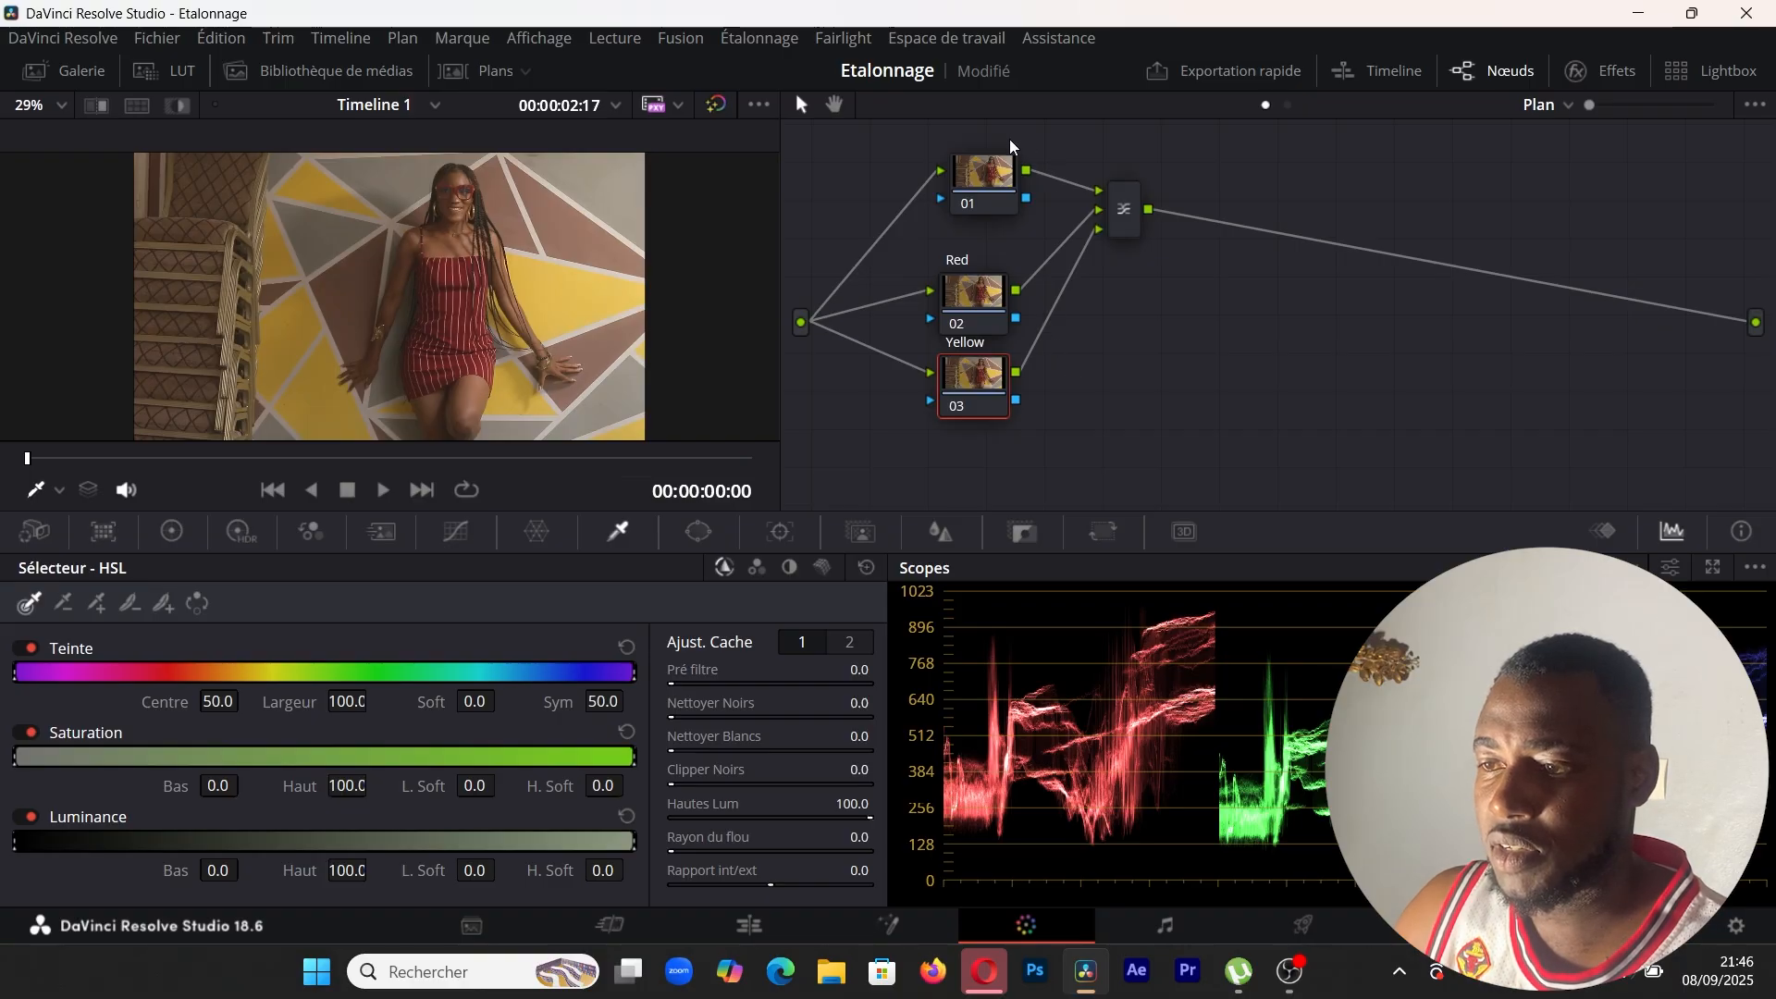
# - Label node 01 as Saturation
pyautogui.rightClick(1007, 182)
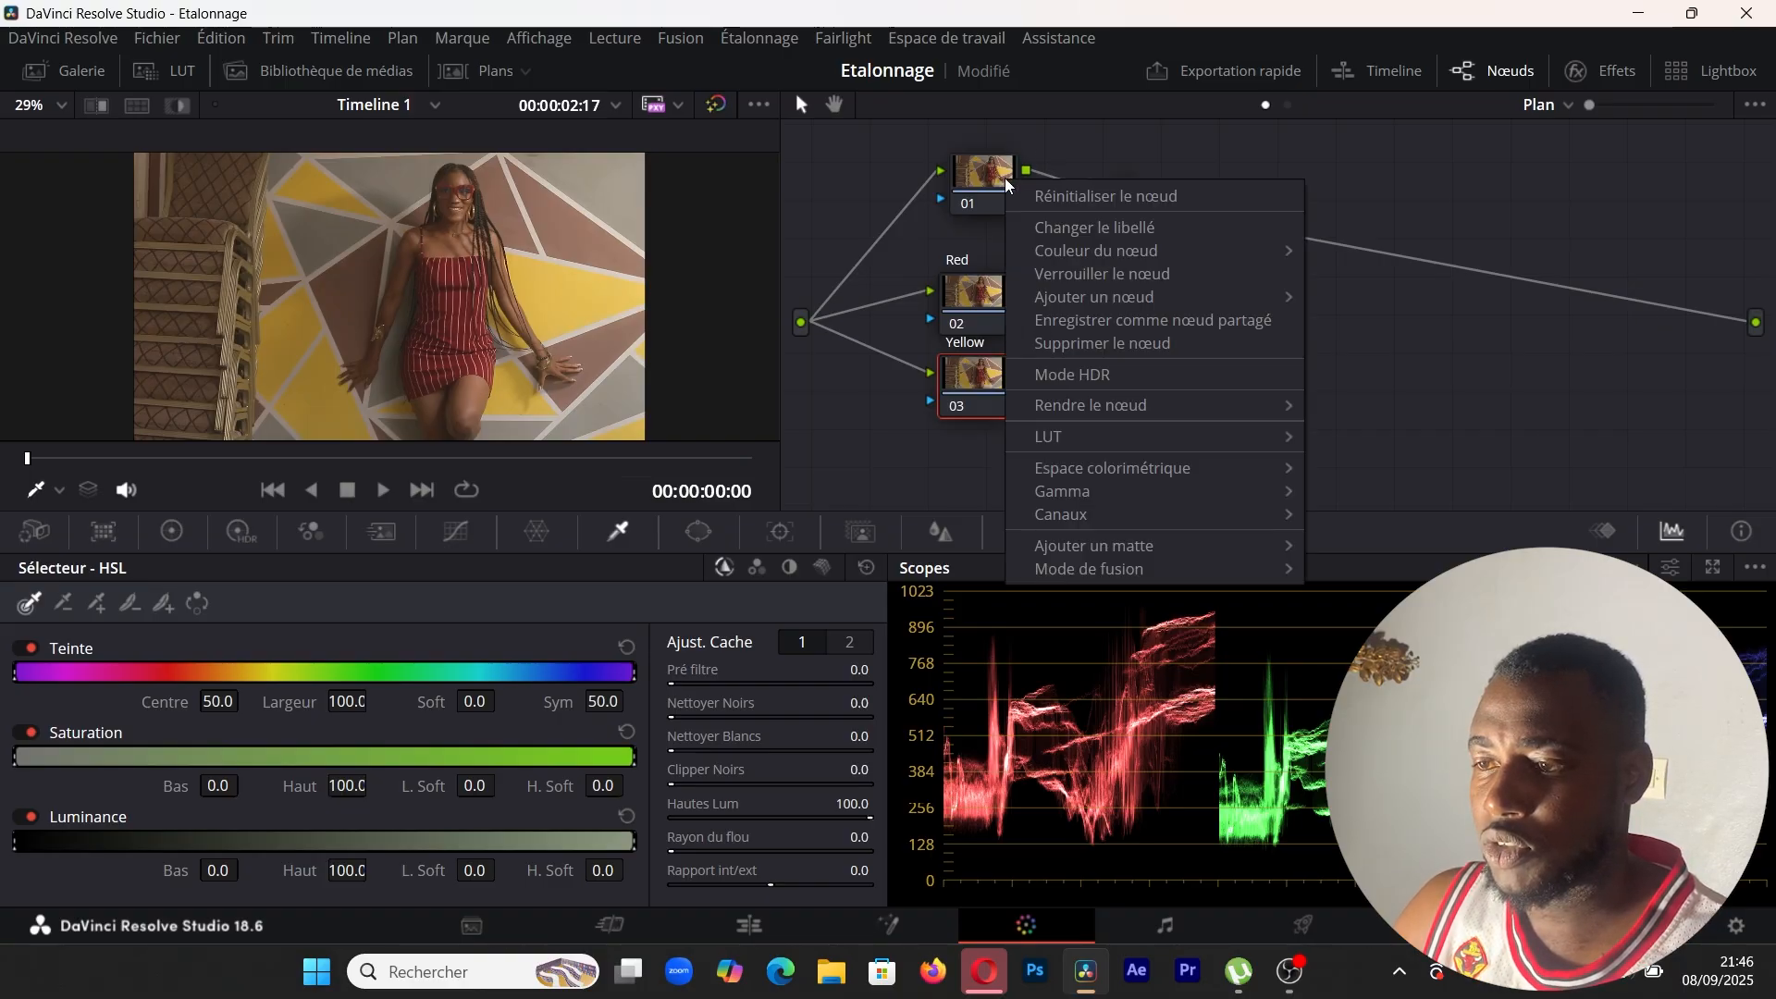
pyautogui.press('Escape')
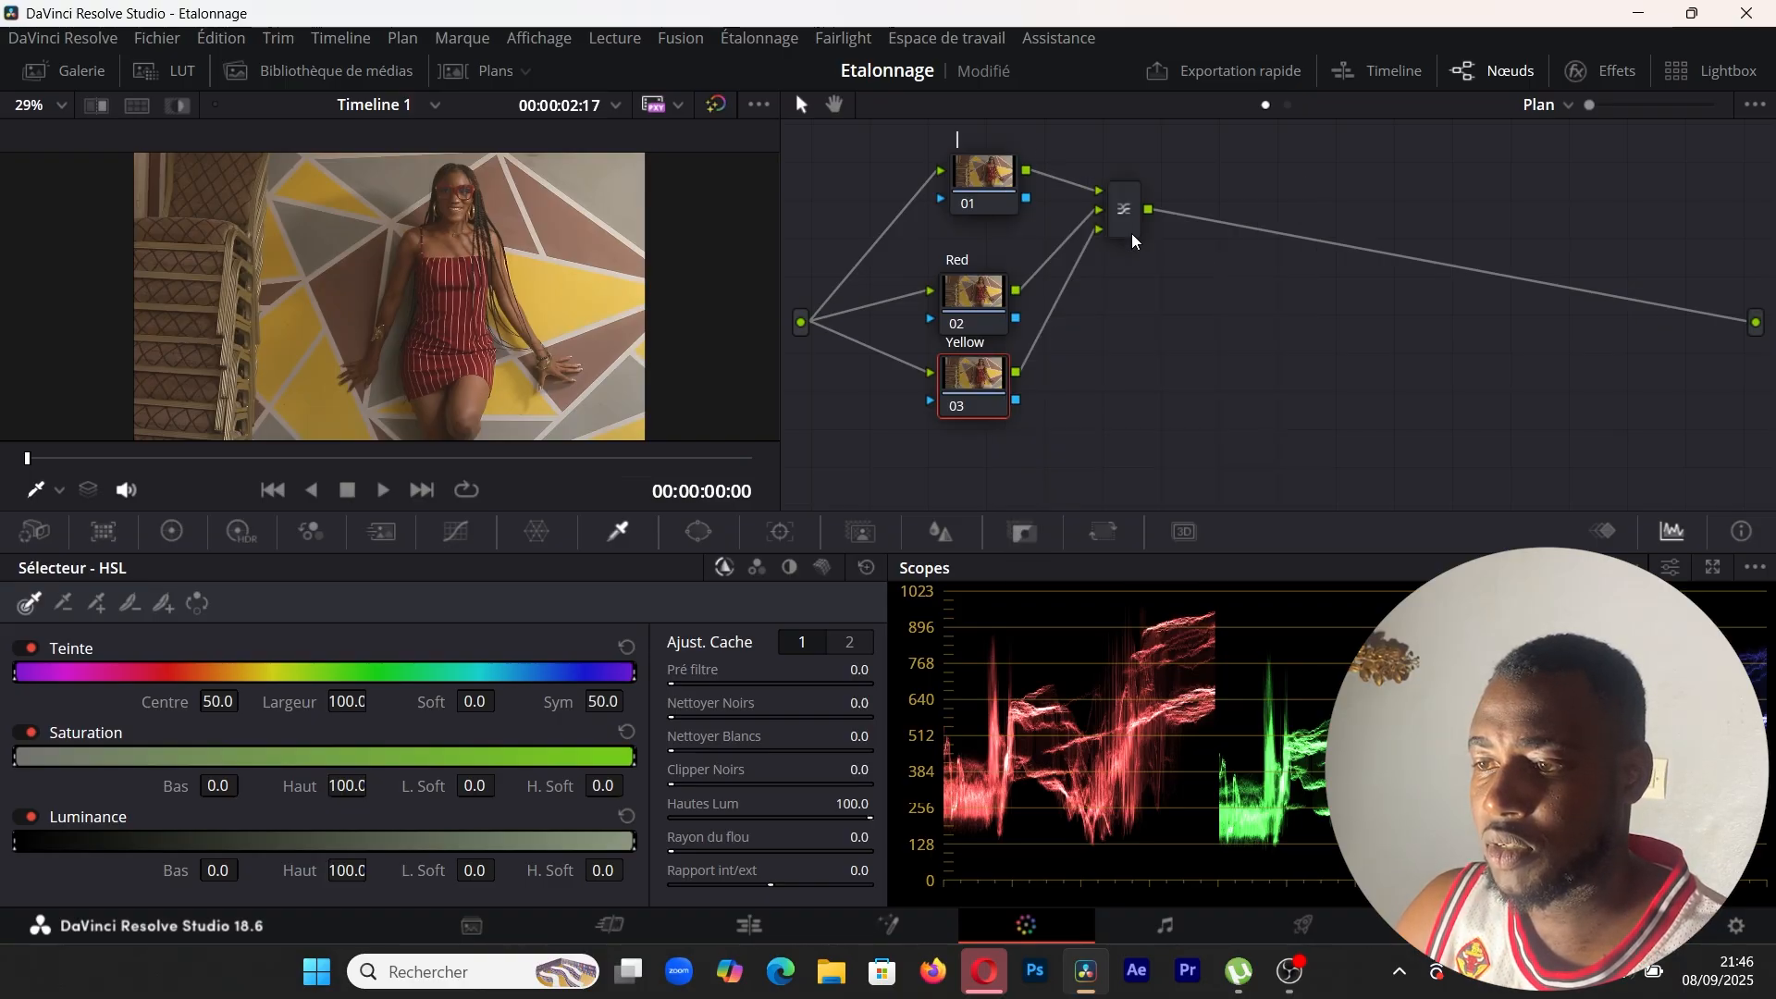
pyautogui.write('S')
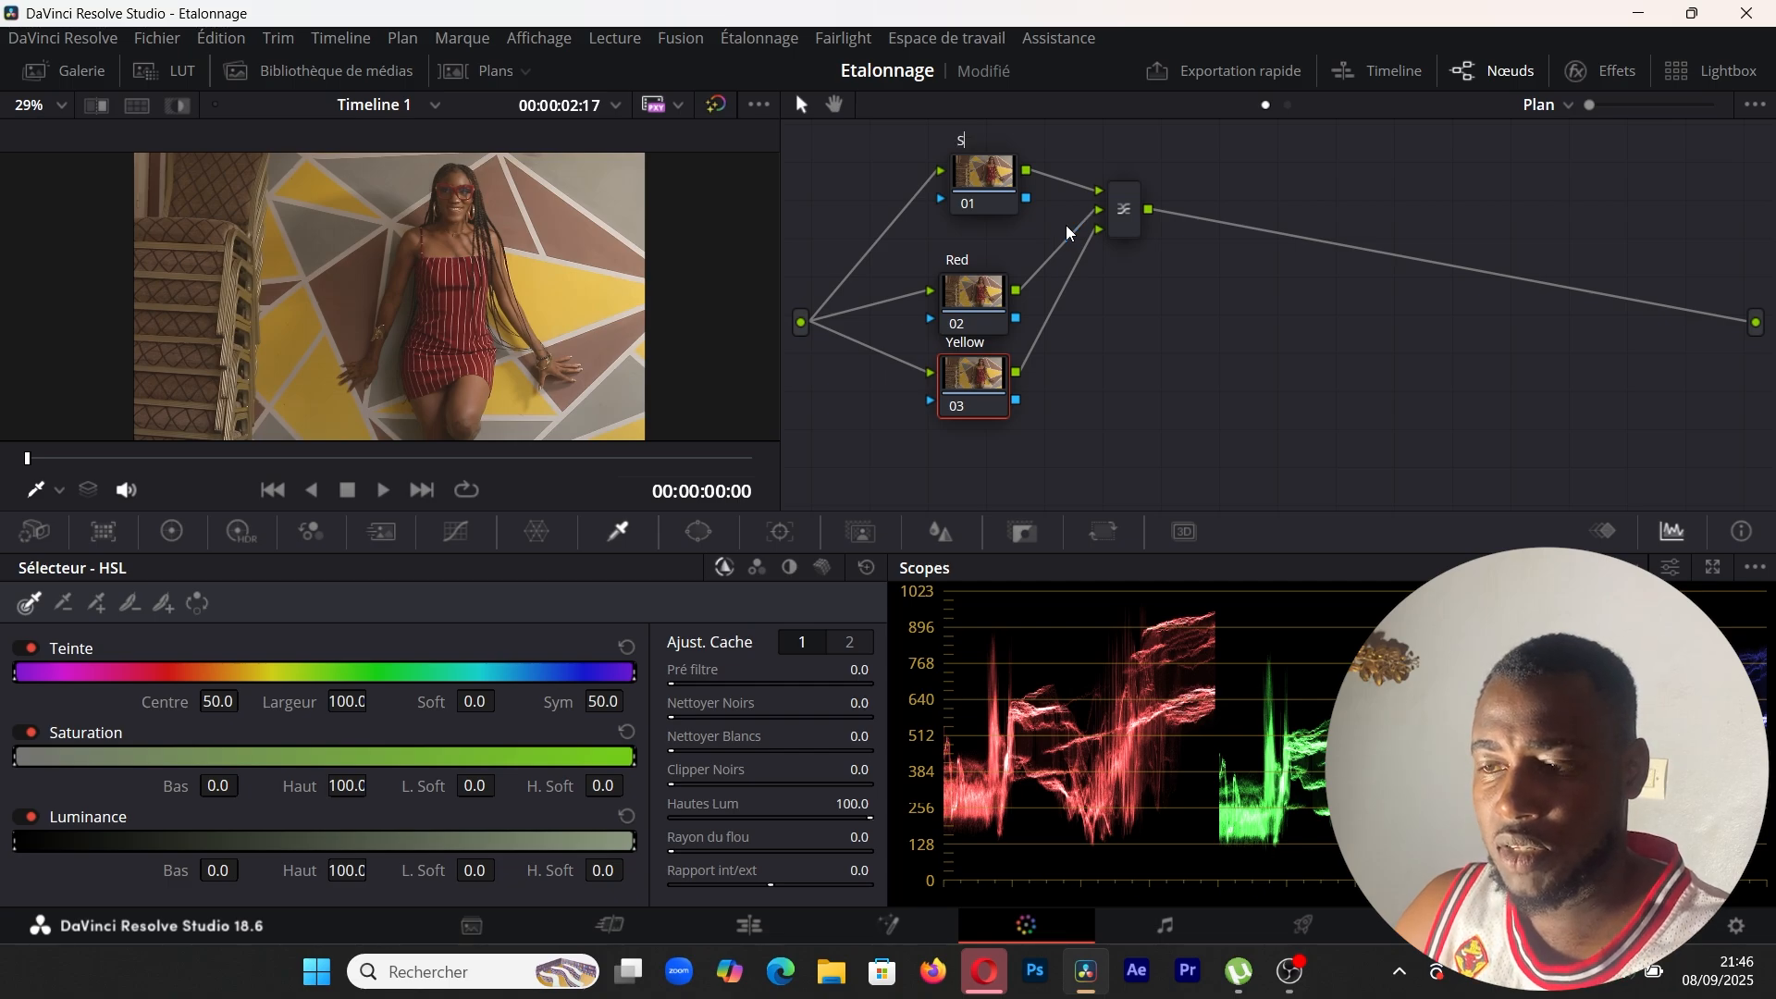
pyautogui.write('atu')
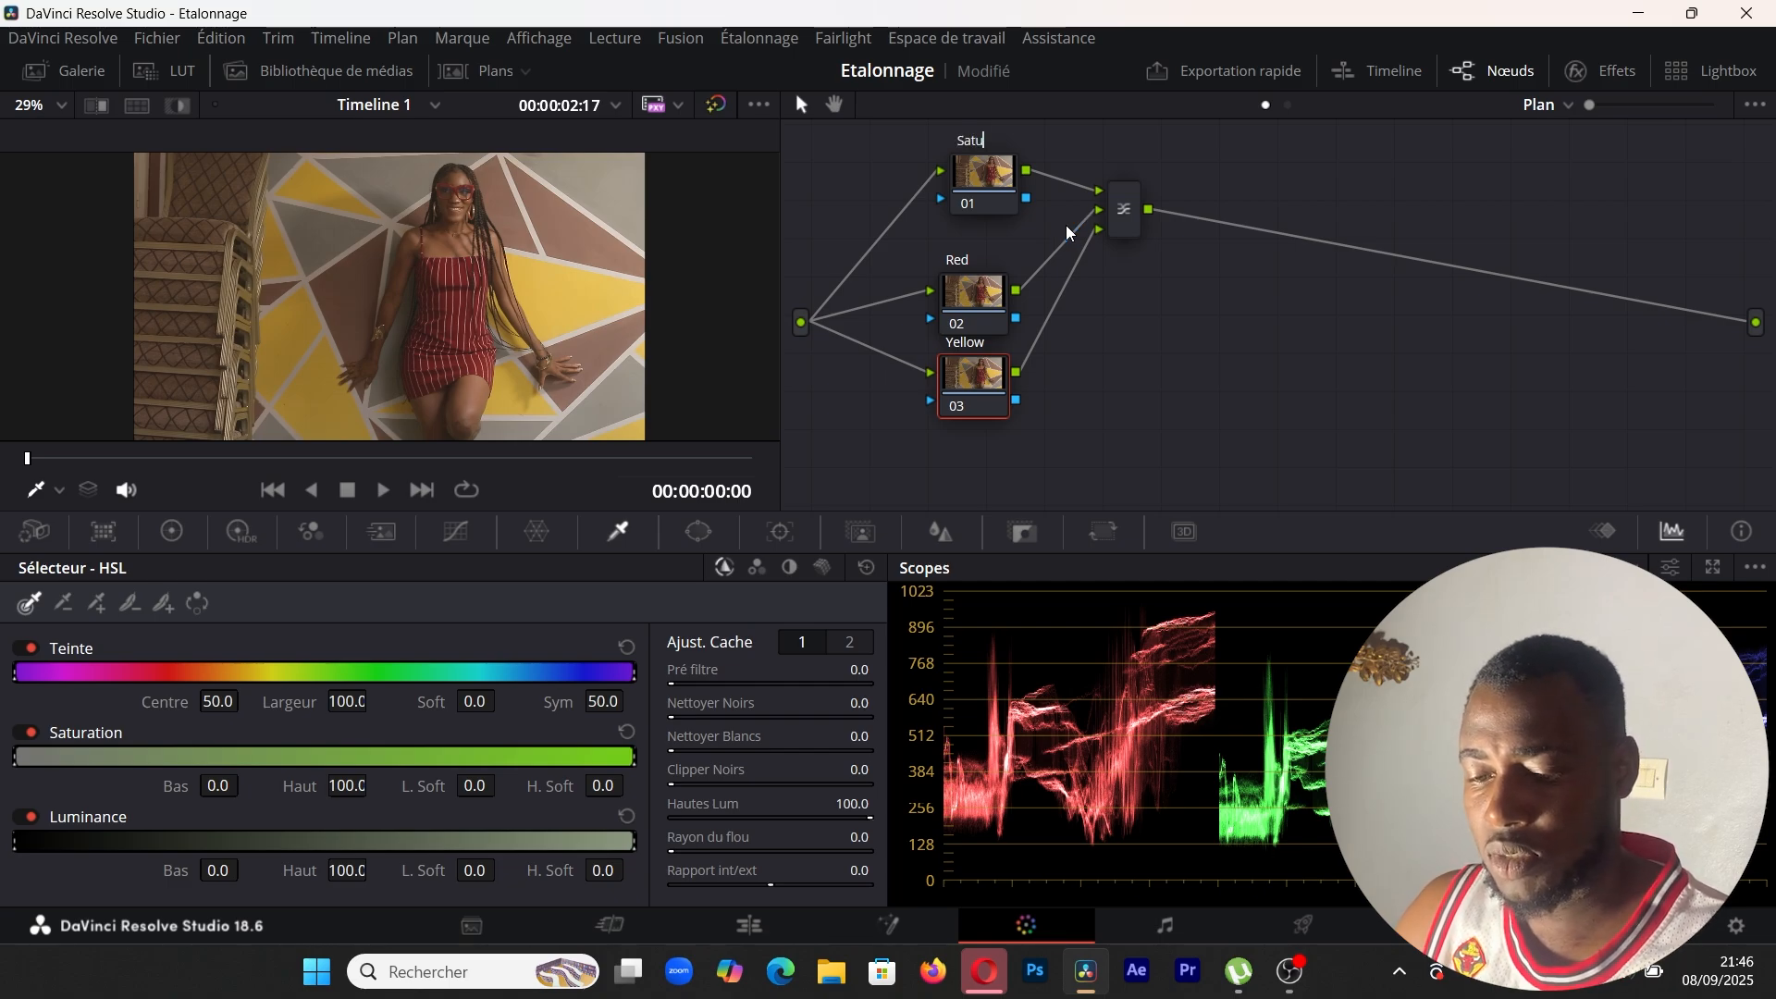
pyautogui.write('ratio')
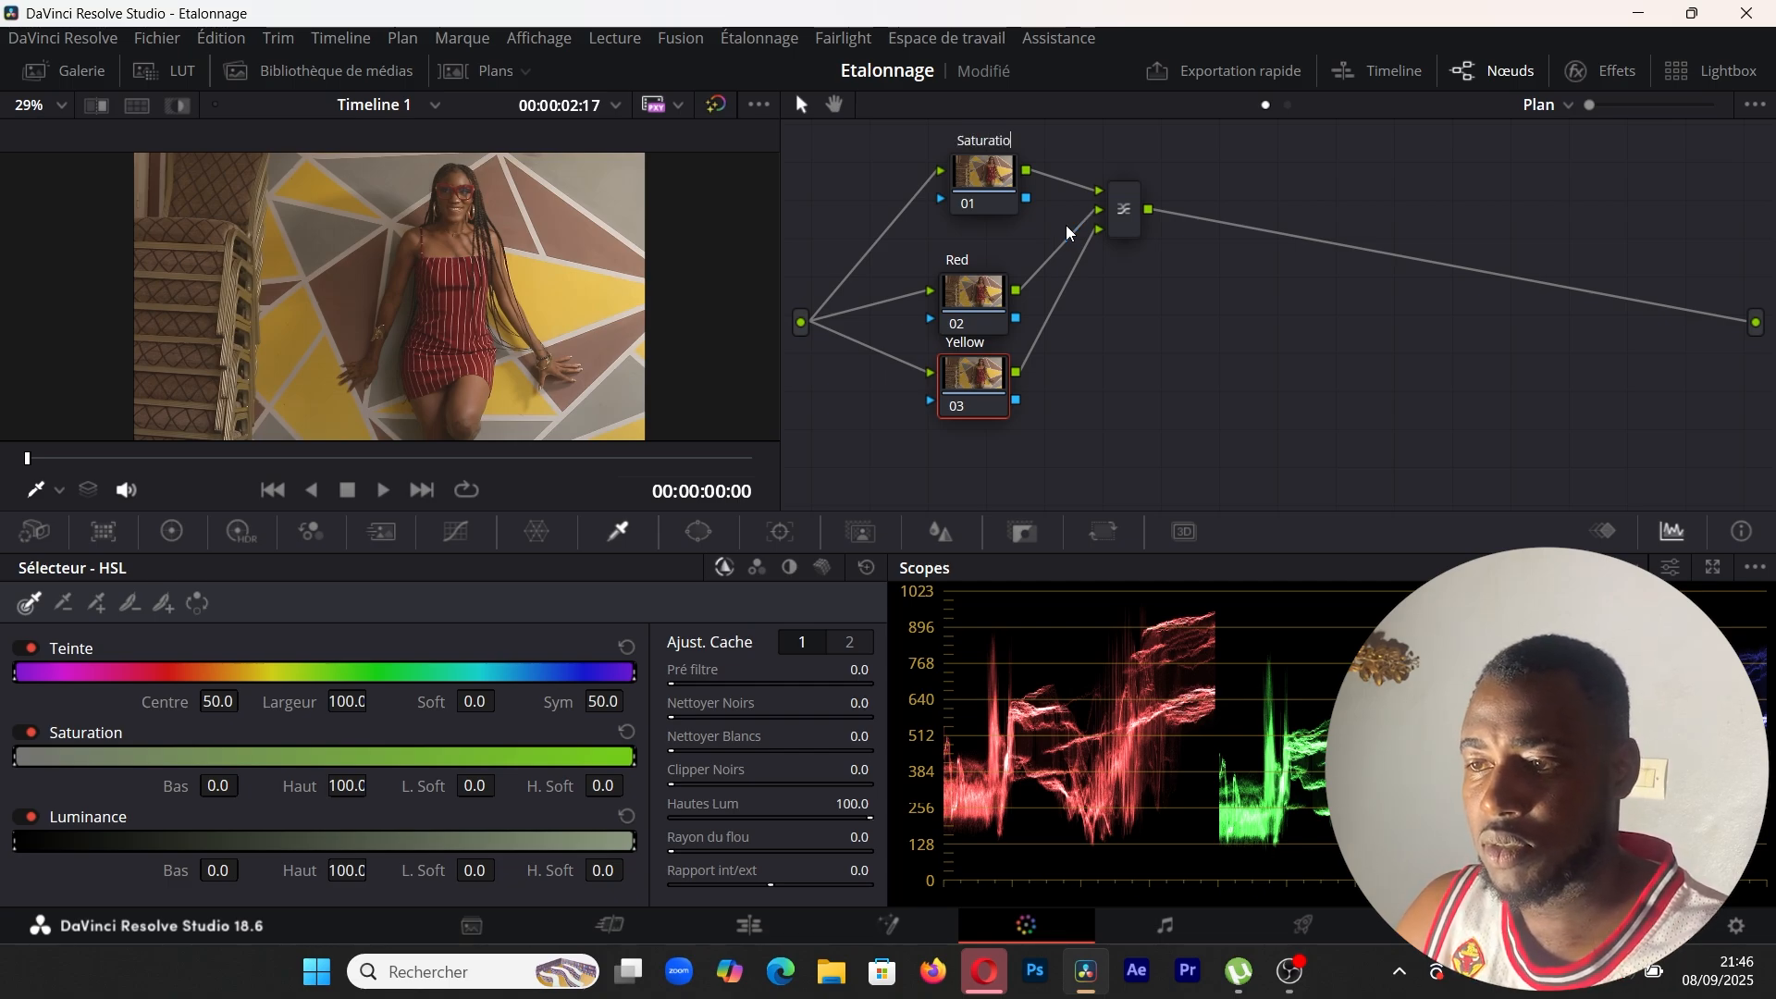
pyautogui.write('n')
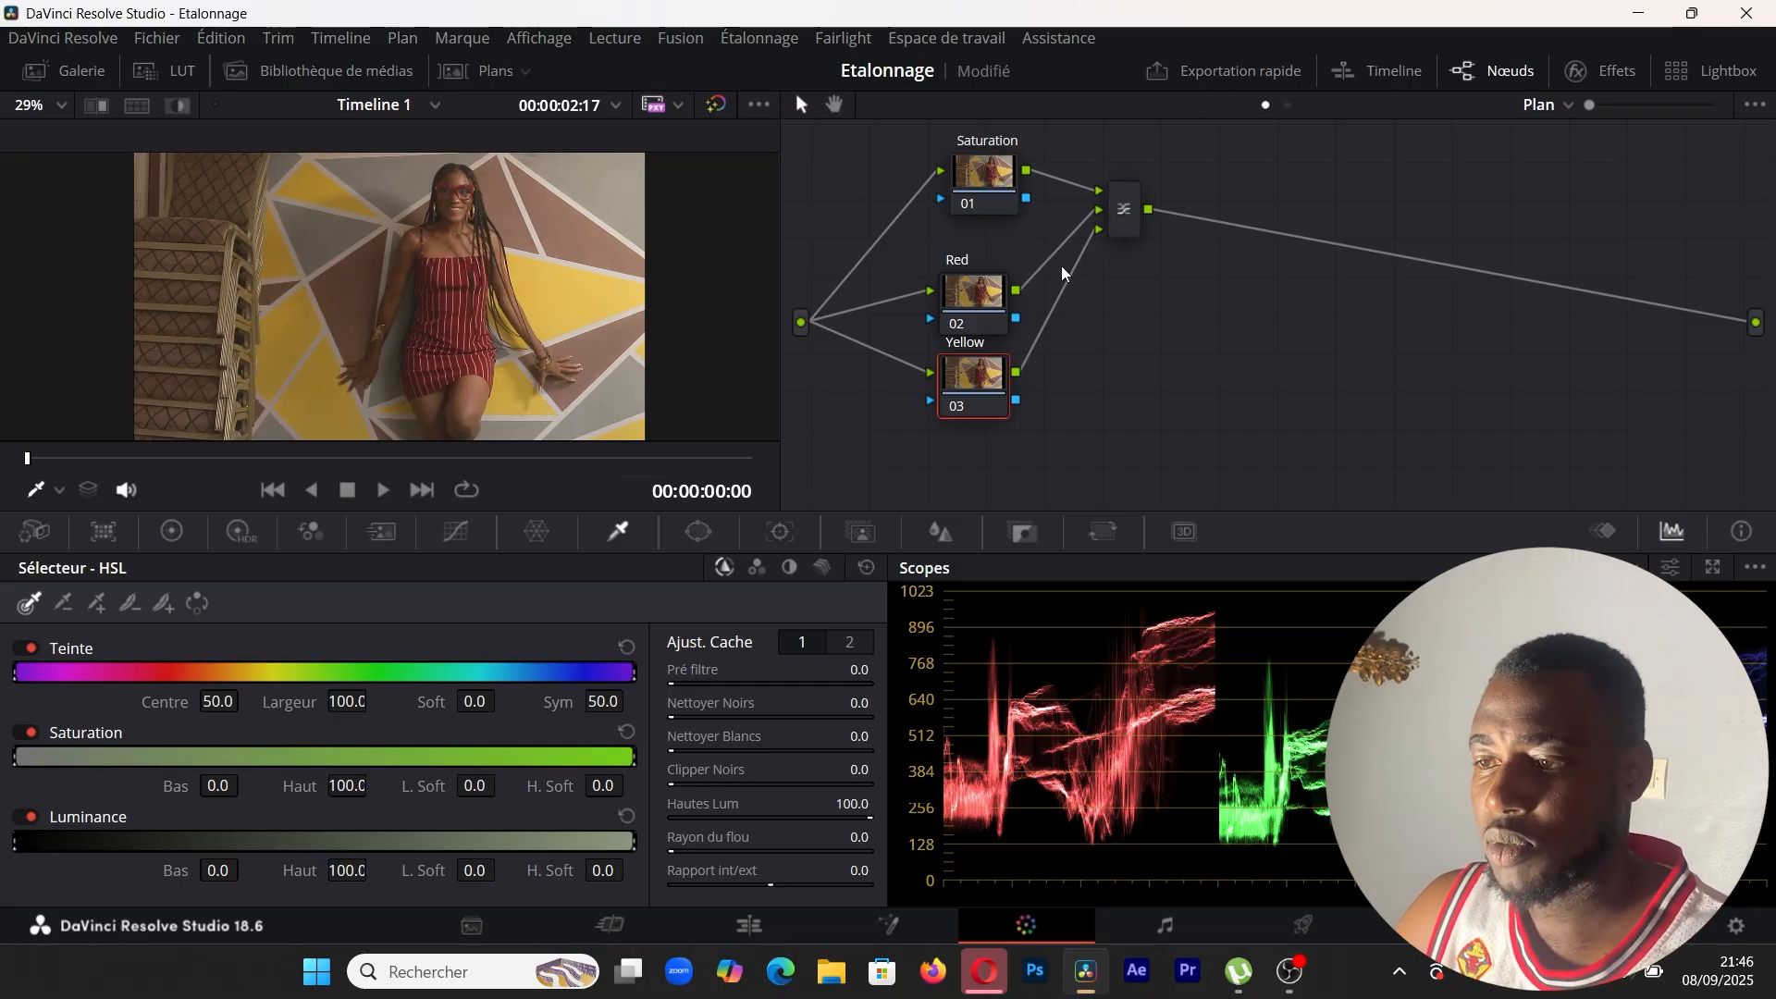
pyautogui.click(1189, 374)
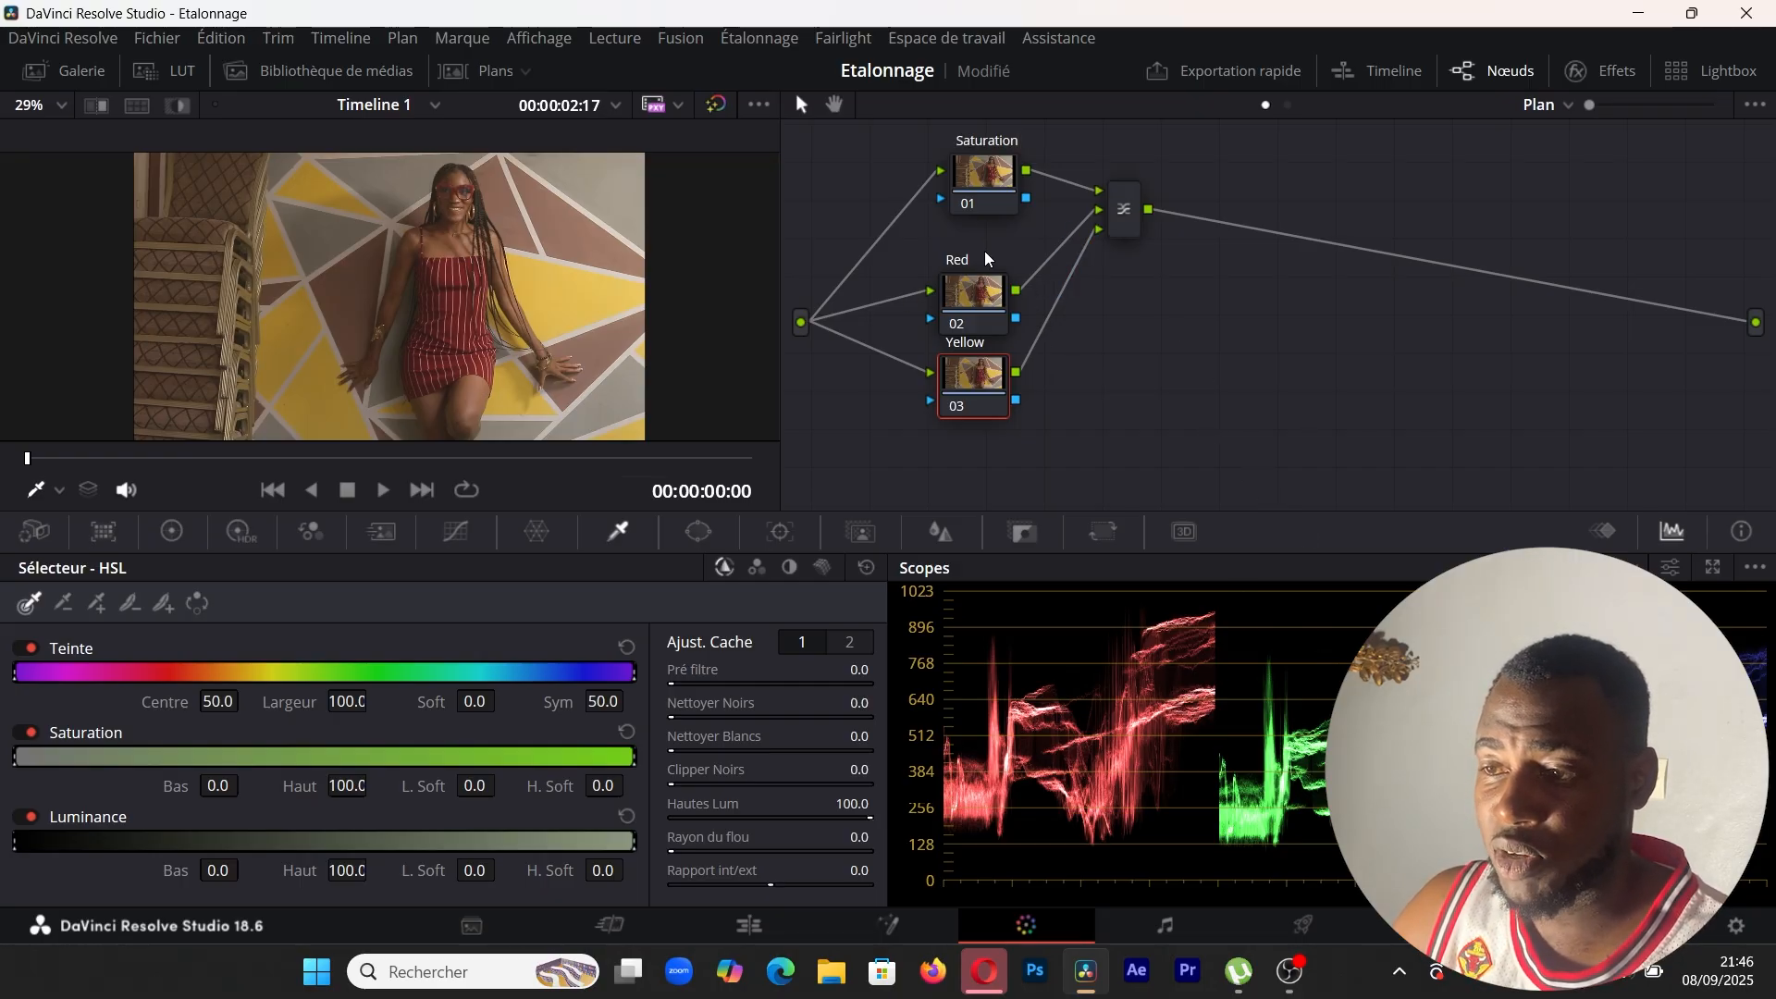
# - Space out the node graph by moving the Saturation and Red nodes slightly upward
pyautogui.click(984, 198)
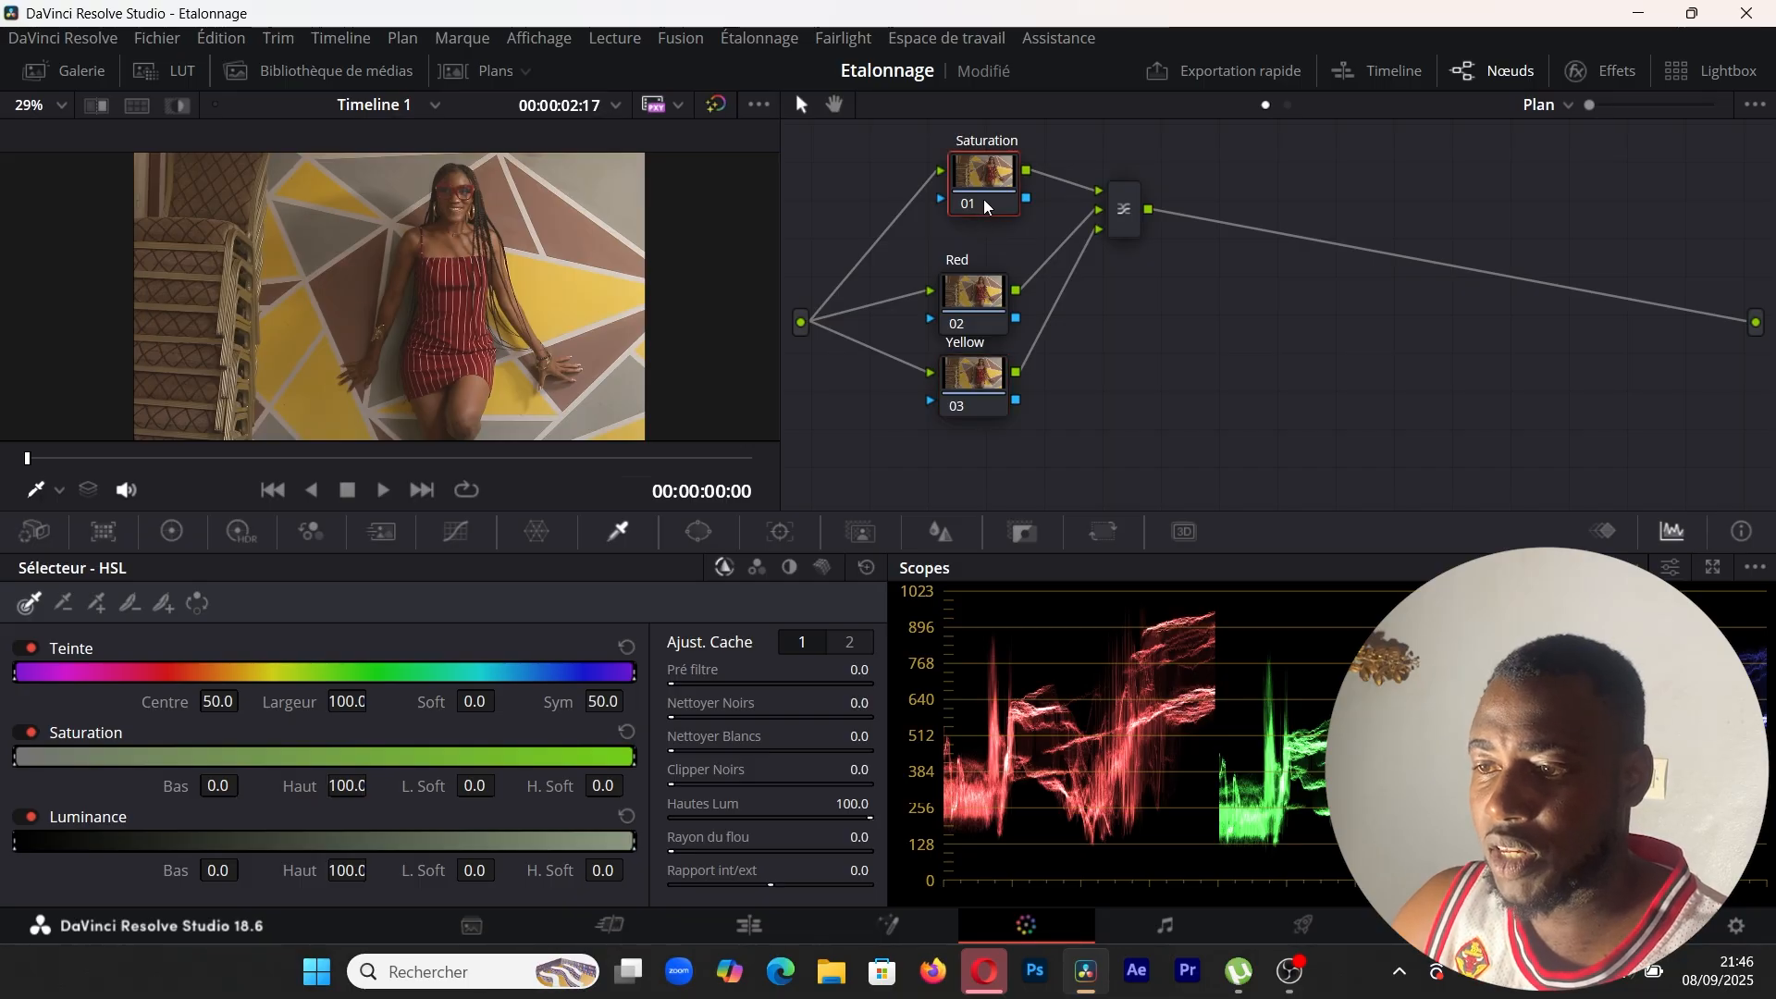
pyautogui.moveTo(985, 198)
pyautogui.mouseDown()
pyautogui.moveTo(951, 205)
pyautogui.moveTo(981, 180)
pyautogui.moveTo(971, 195)
pyautogui.mouseUp()
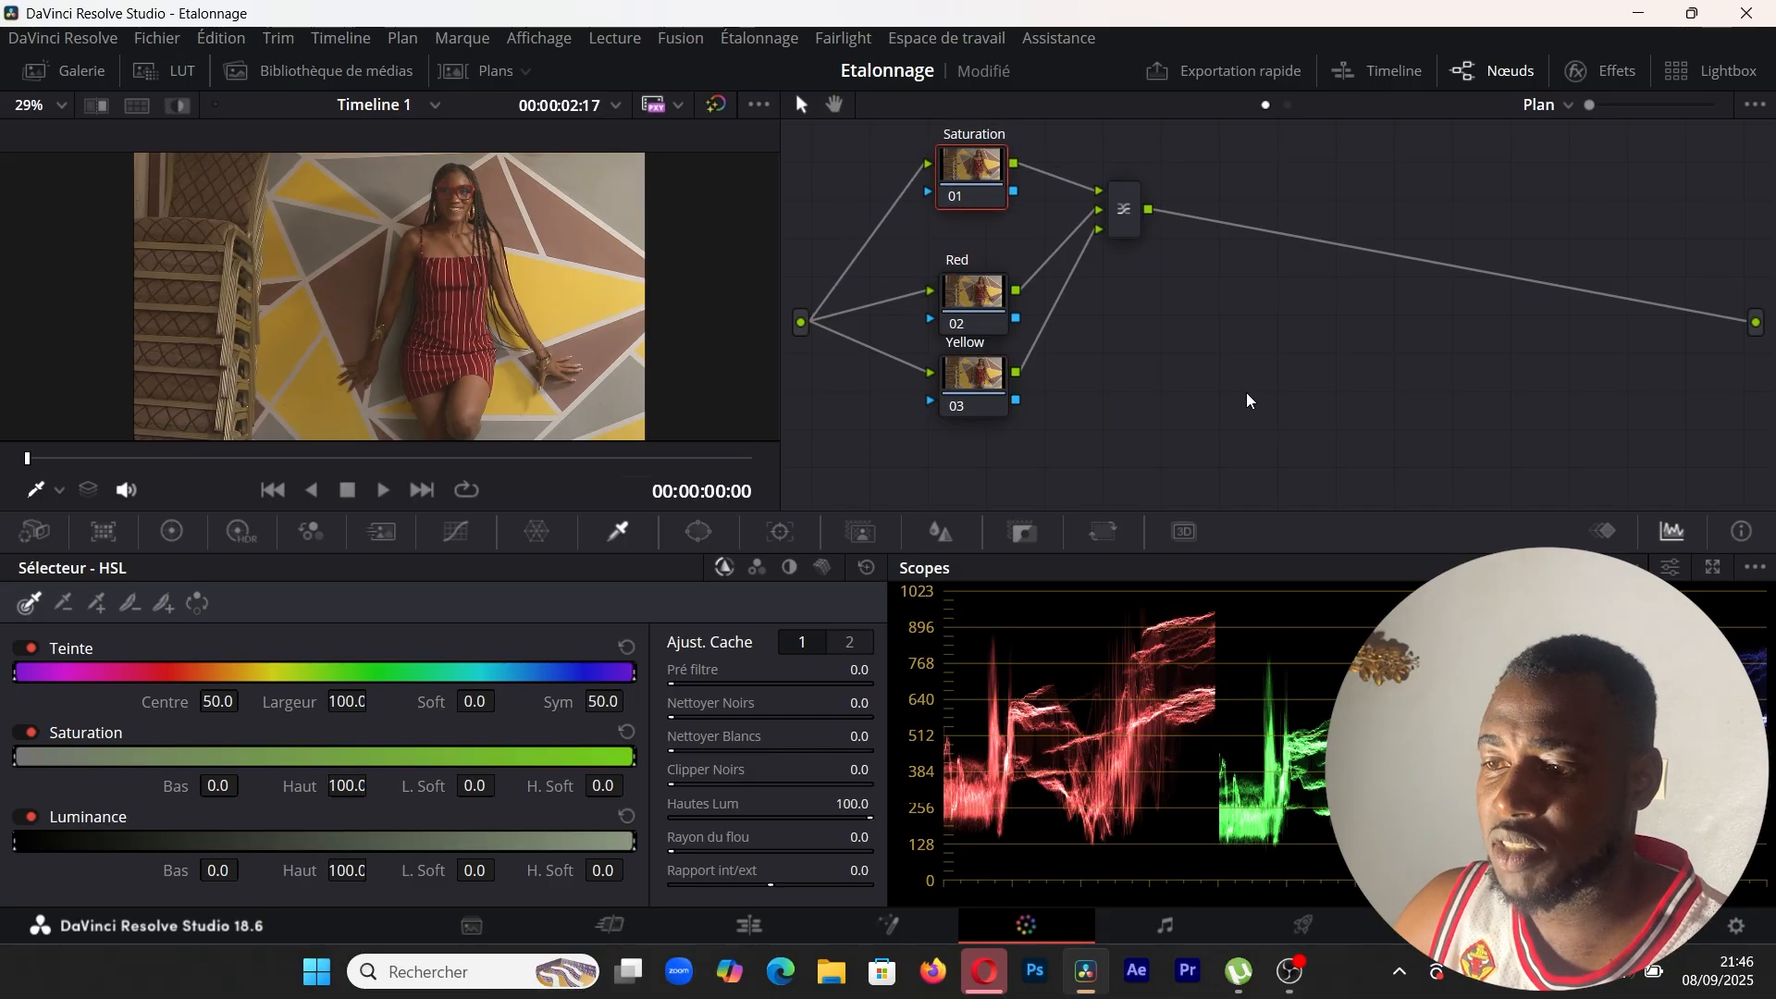
pyautogui.click(974, 301)
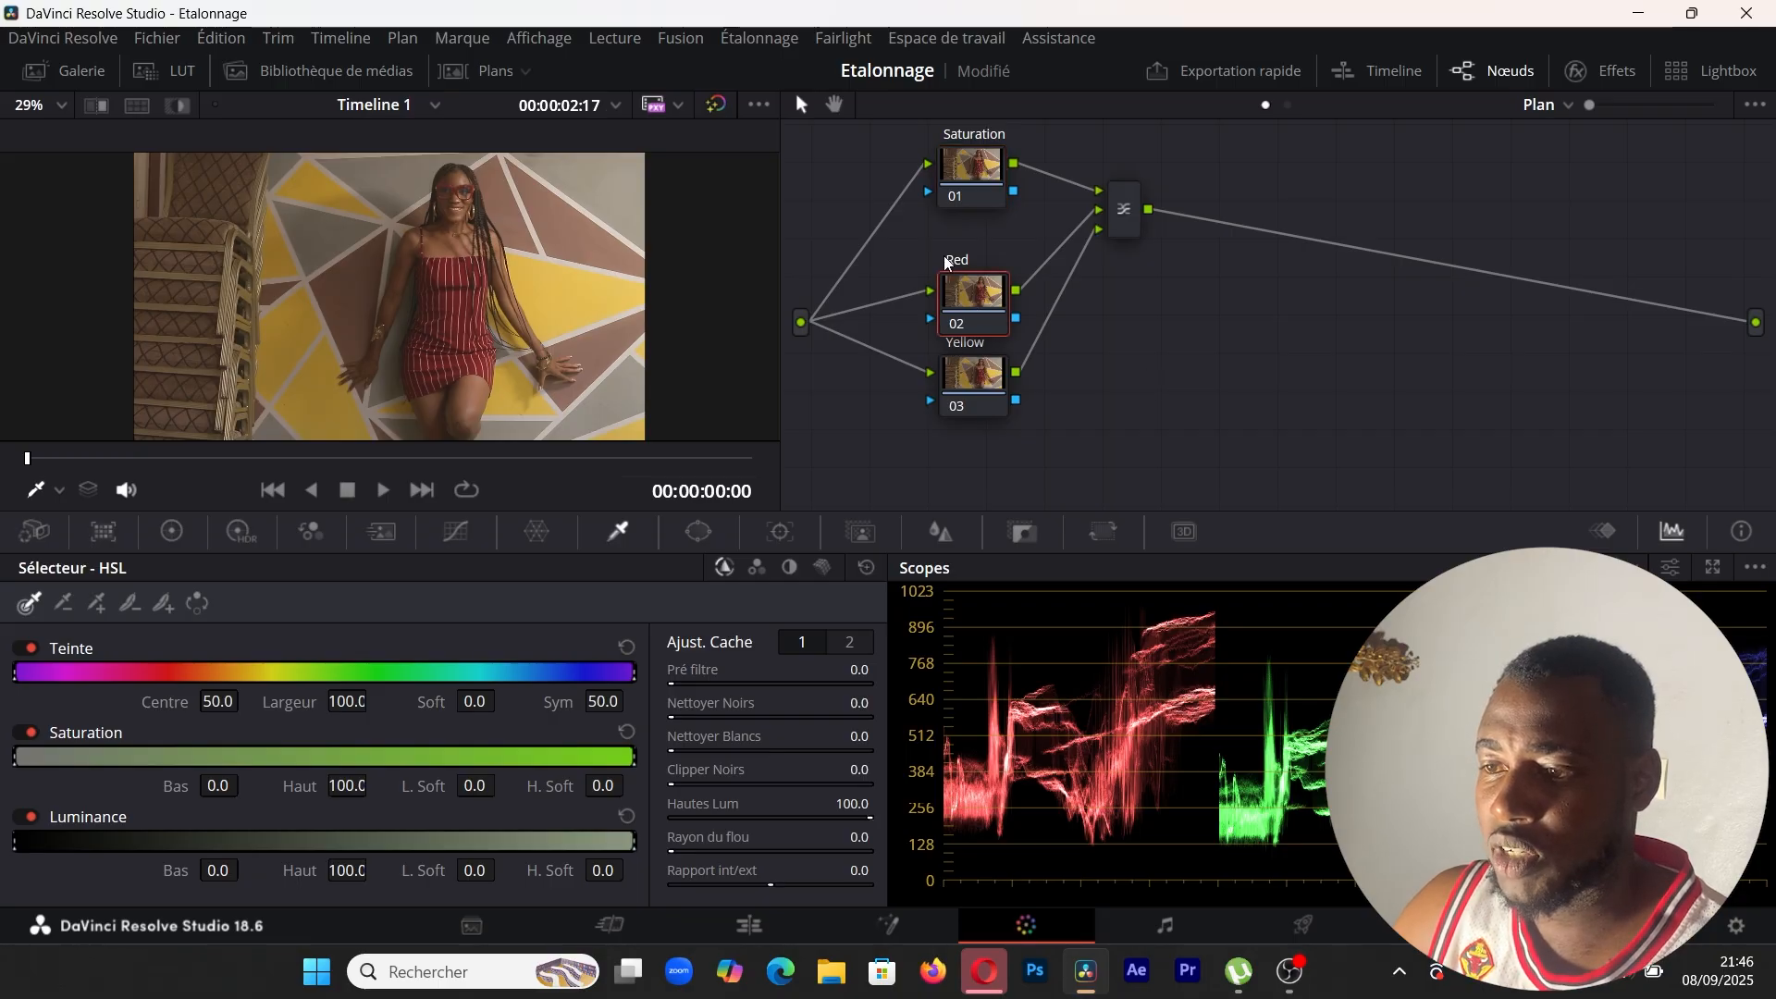
pyautogui.moveTo(967, 301)
pyautogui.mouseDown()
pyautogui.moveTo(1017, 242)
pyautogui.moveTo(970, 286)
pyautogui.mouseUp()
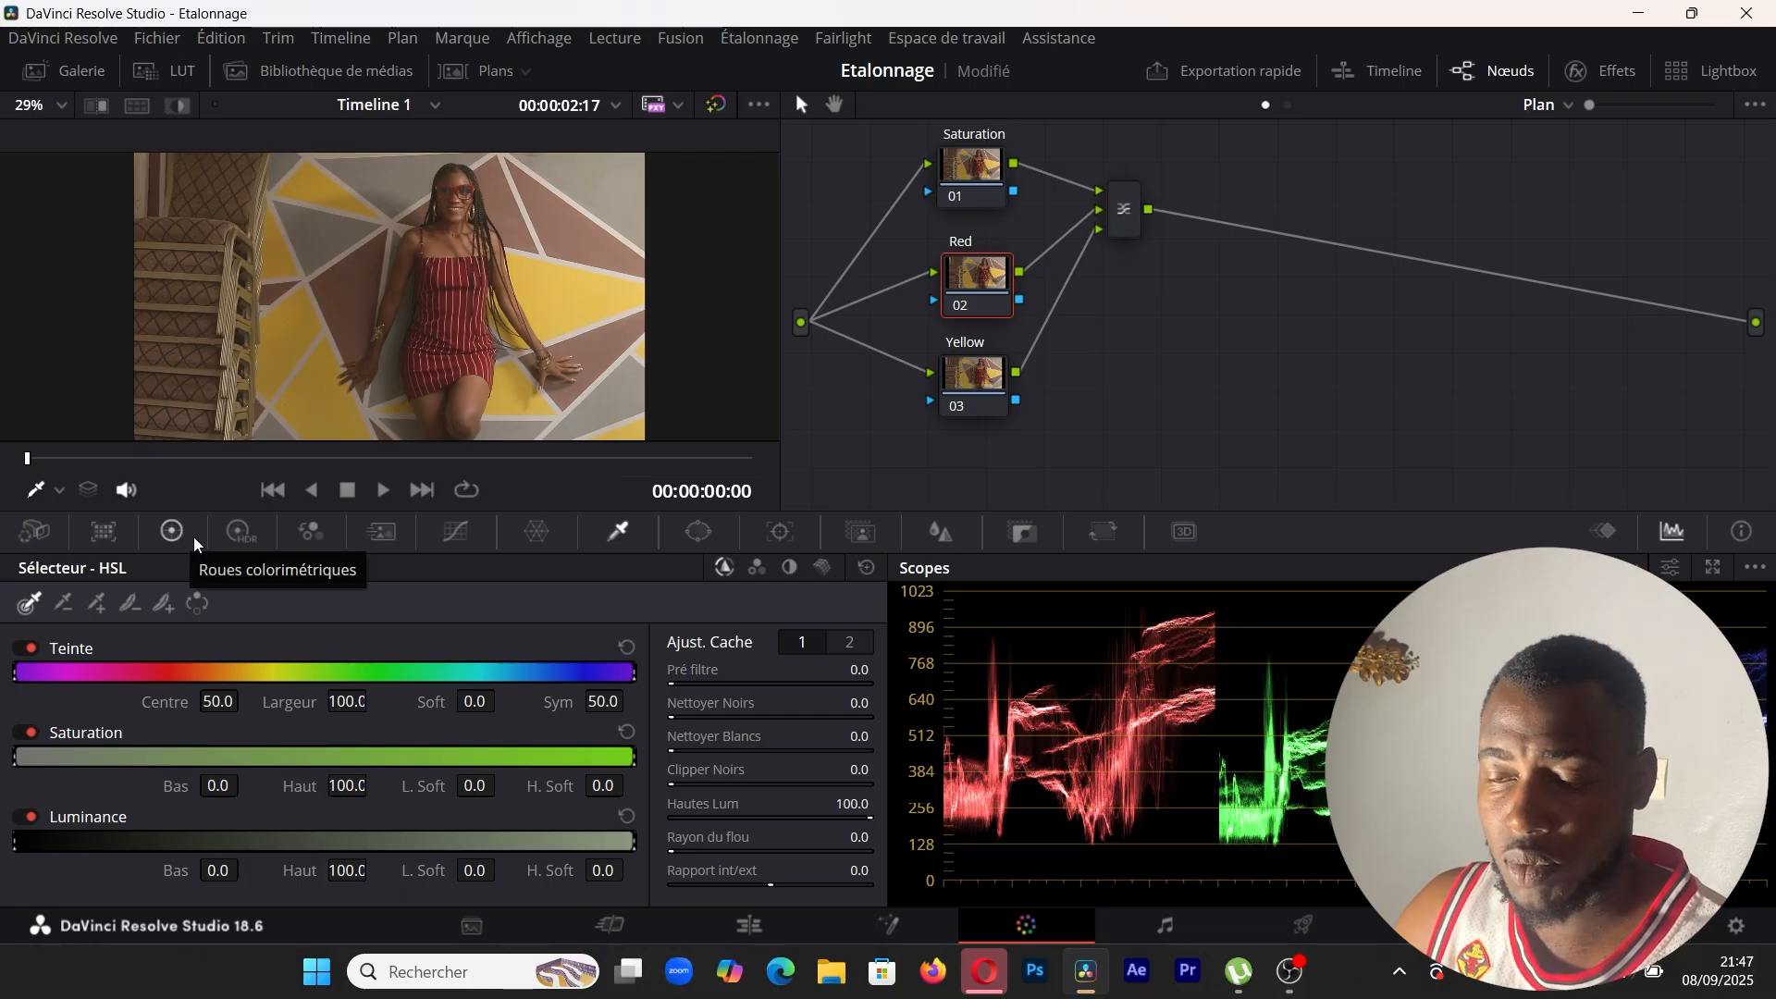
# - Key the red dress on the Red node in highlight view, with hue width 5.9, saturation high 14.2 and luminance 45.3 to 68.9
pyautogui.click(458, 369)
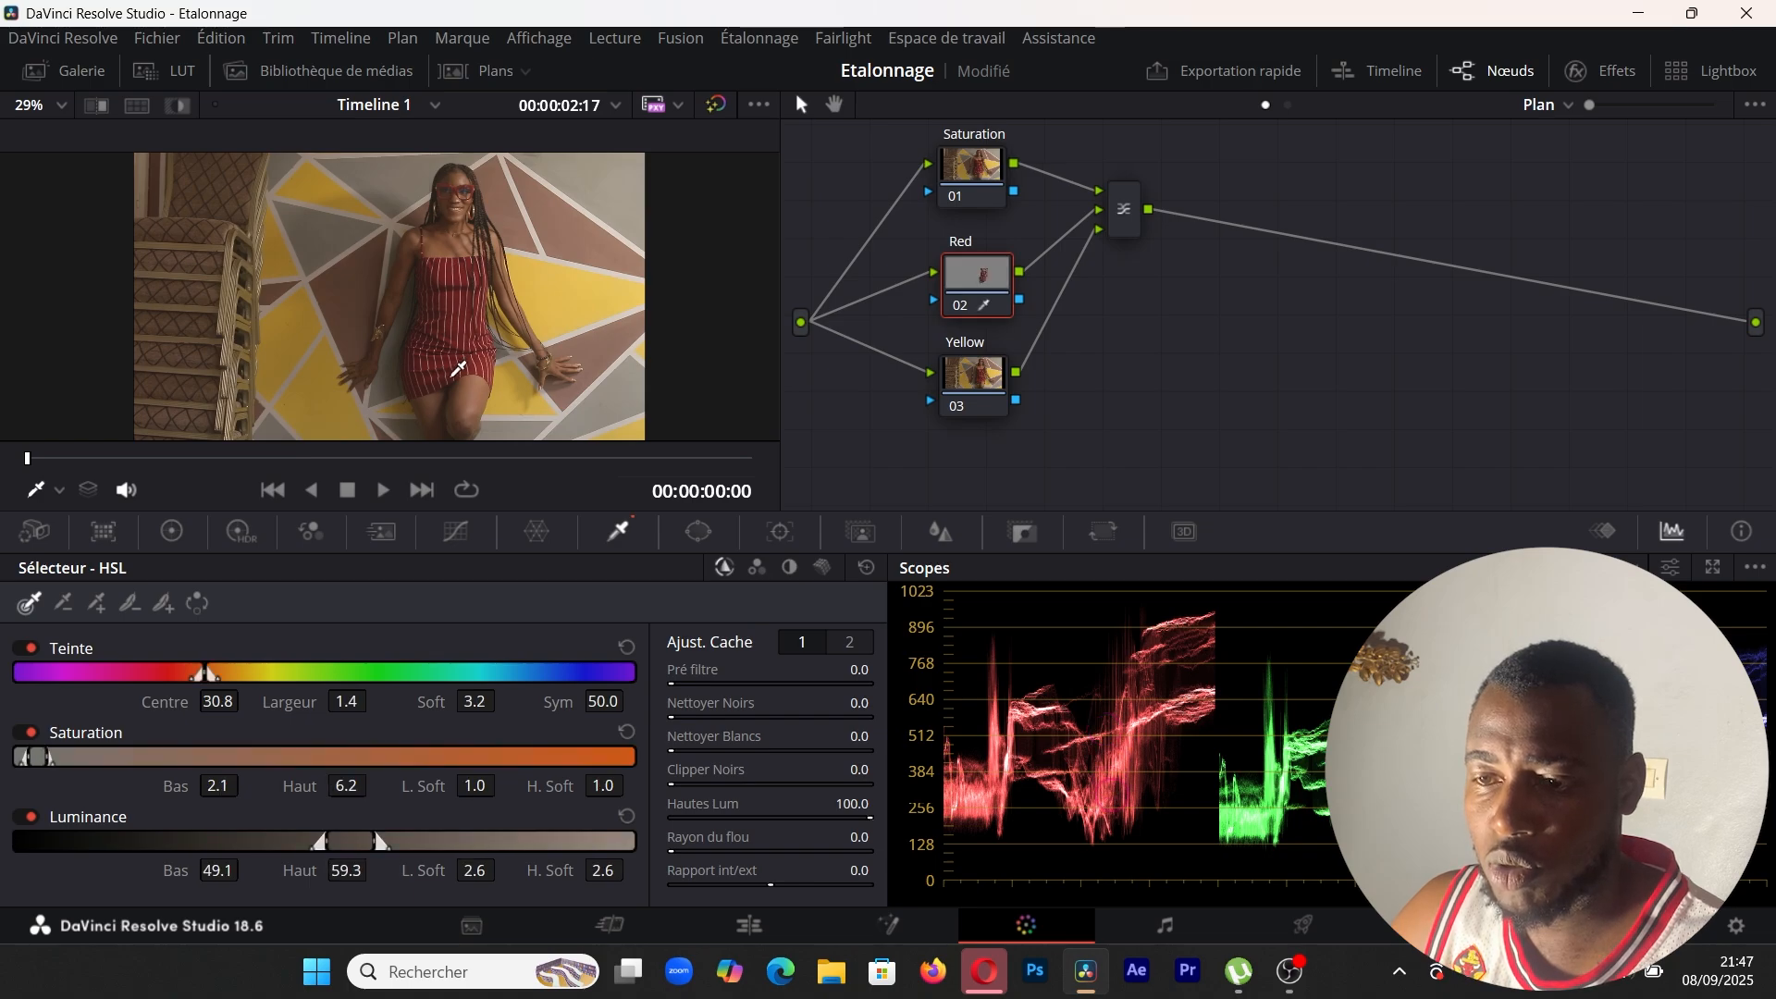
pyautogui.click(177, 105)
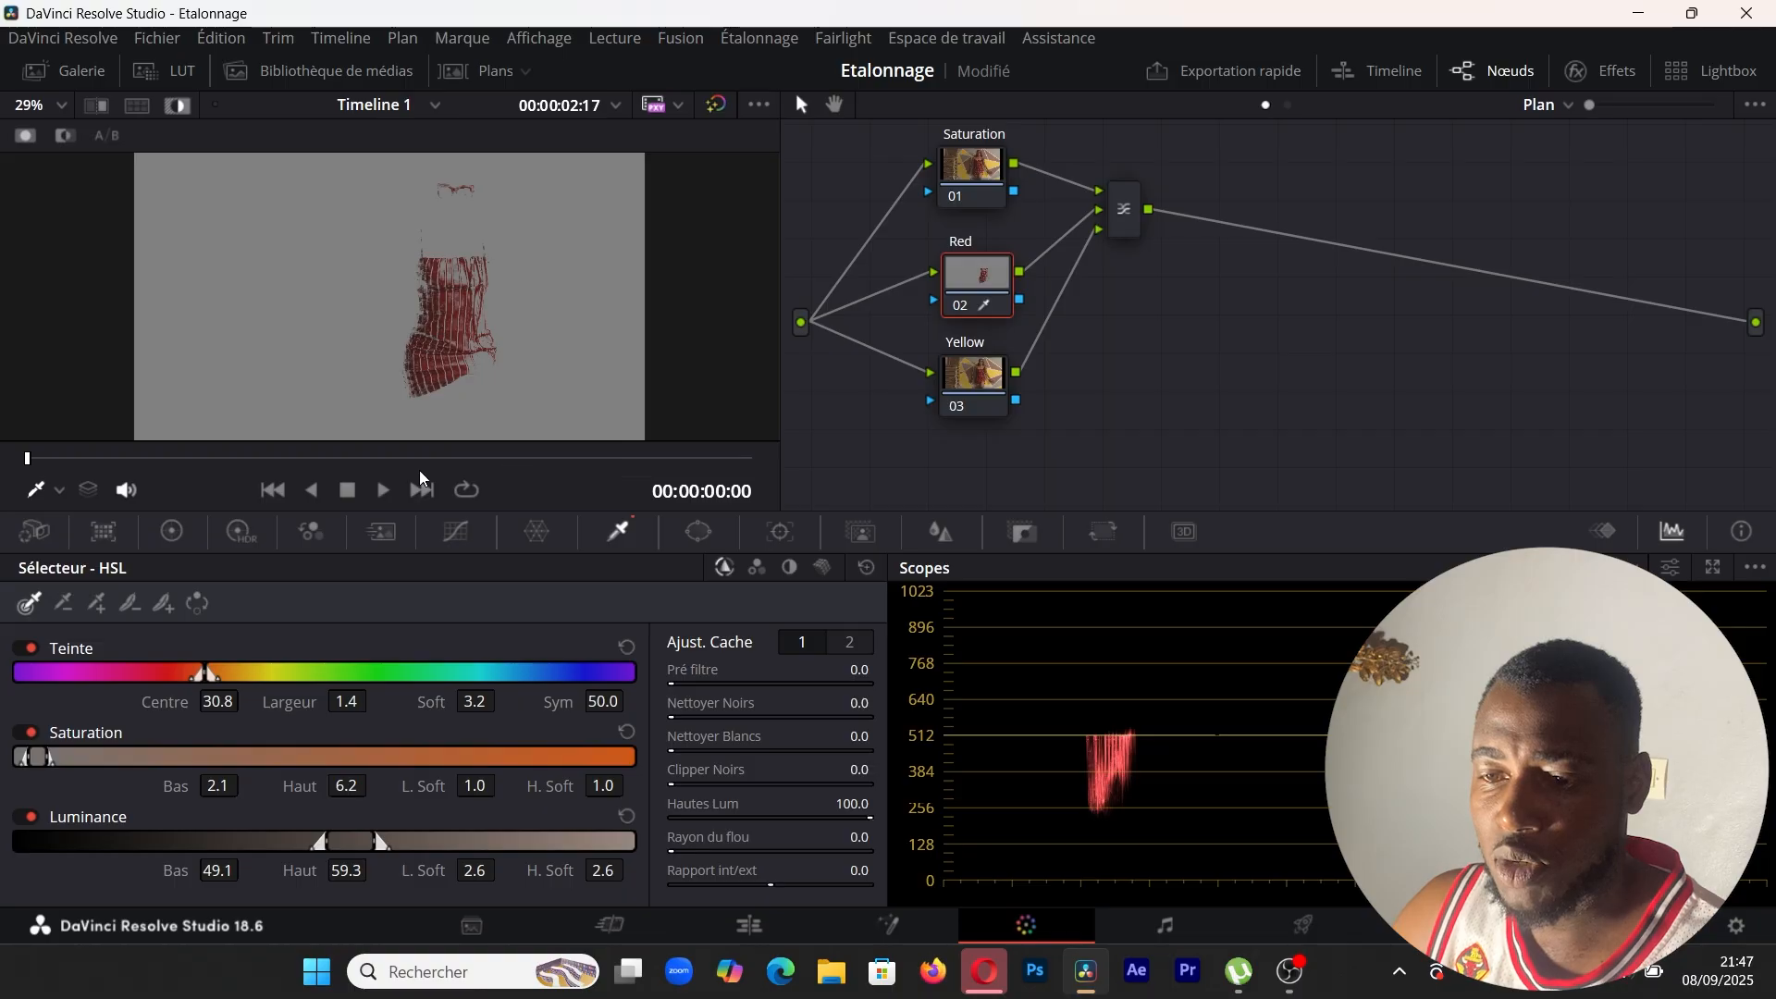
pyautogui.moveTo(47, 756); pyautogui.dragTo(99, 756)
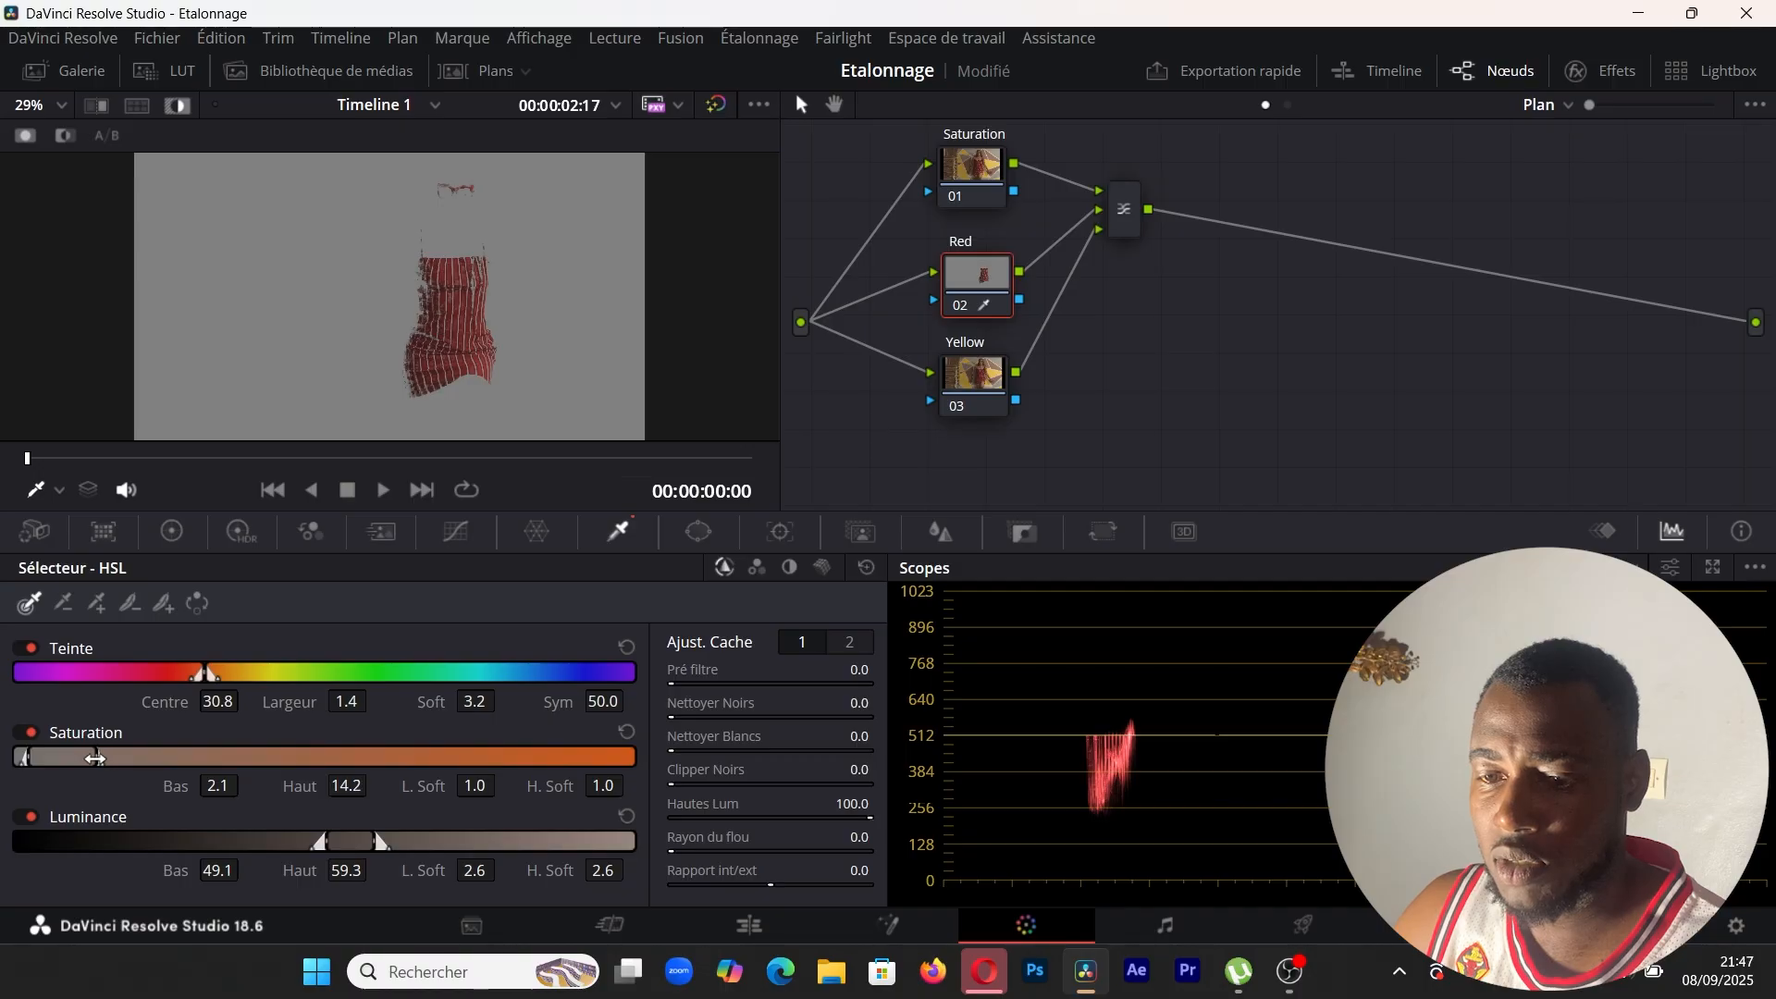
pyautogui.moveTo(322, 840); pyautogui.dragTo(440, 837)
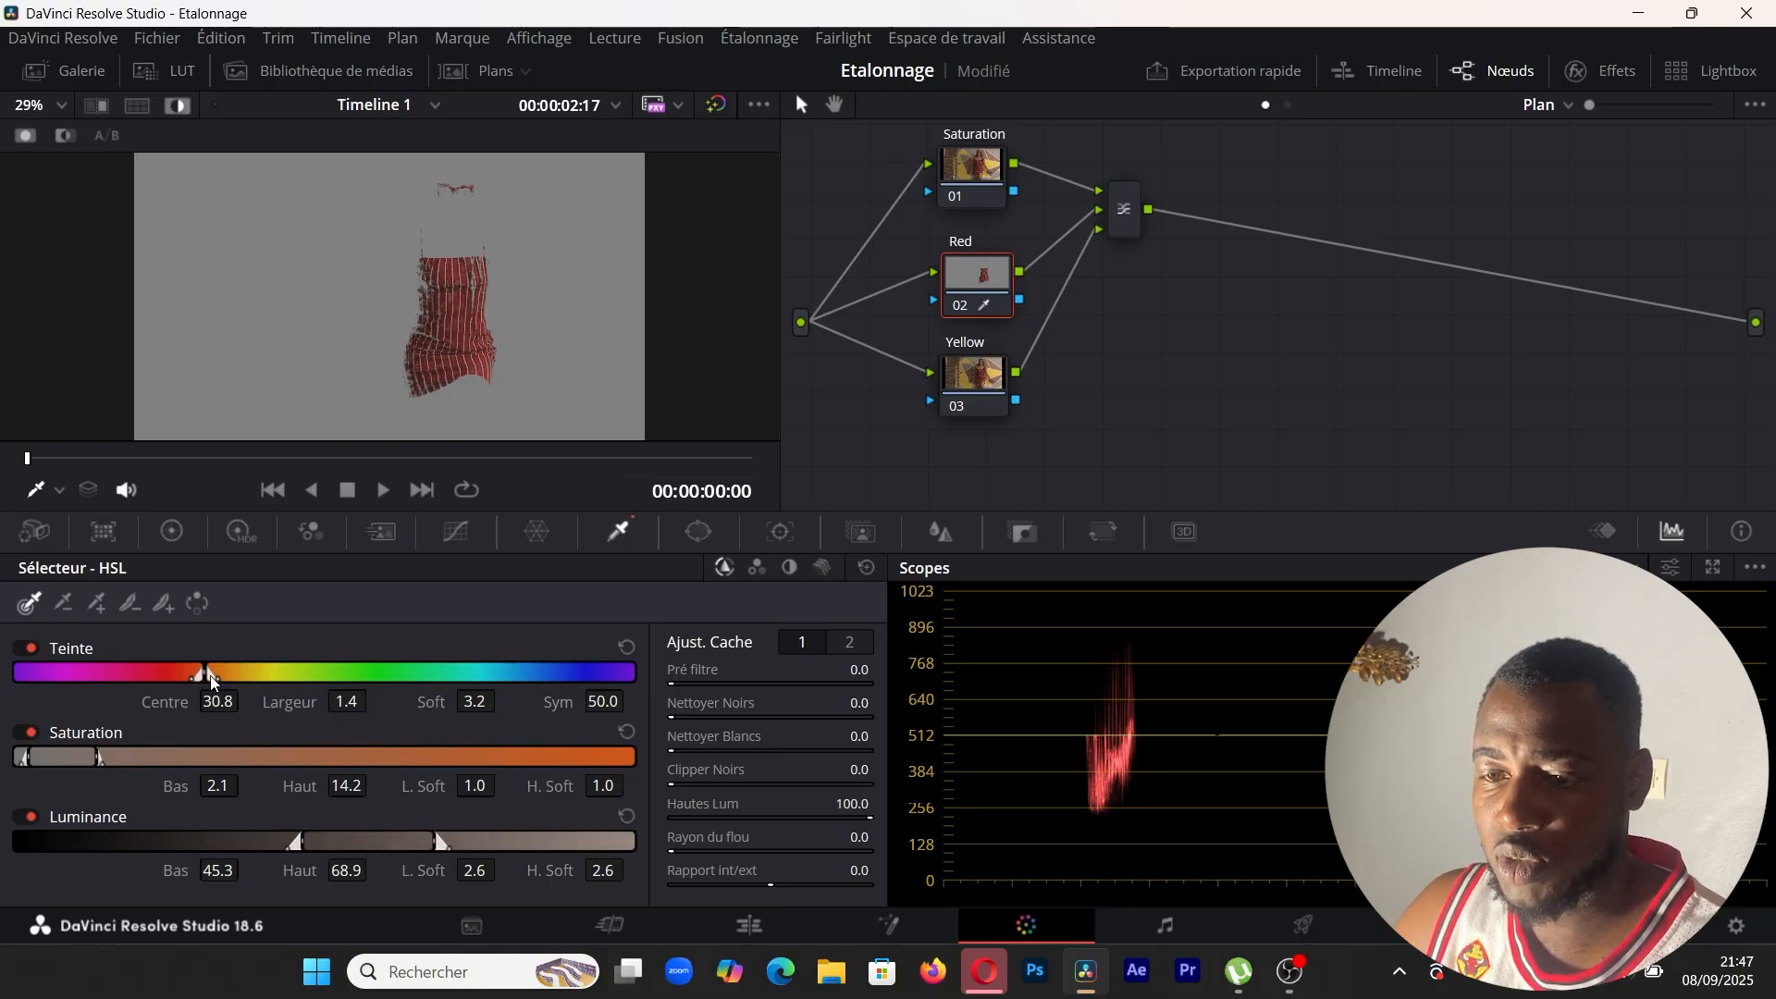
pyautogui.moveTo(202, 672); pyautogui.dragTo(186, 673)
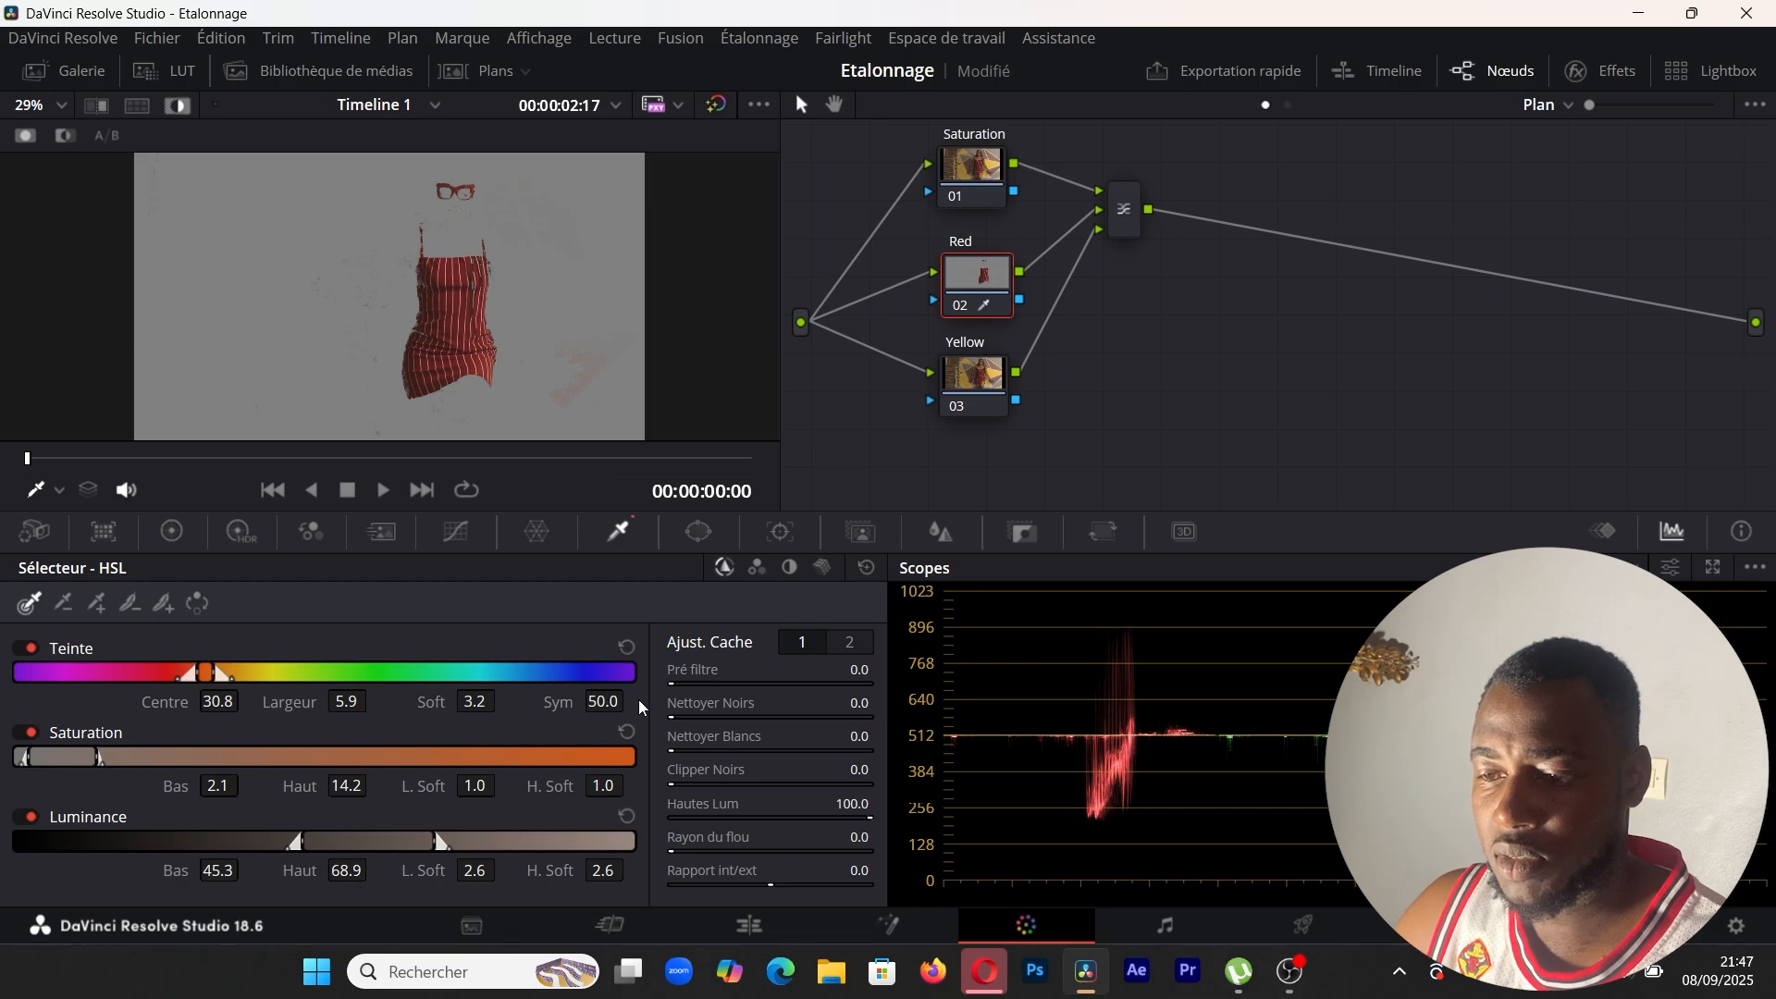
# - Refine the Red node's matte with pre-filter 9.0, clean blacks 1.7 and blur radius 50.4, and turn off the highlight view
pyautogui.moveTo(672, 682); pyautogui.dragTo(688, 682)
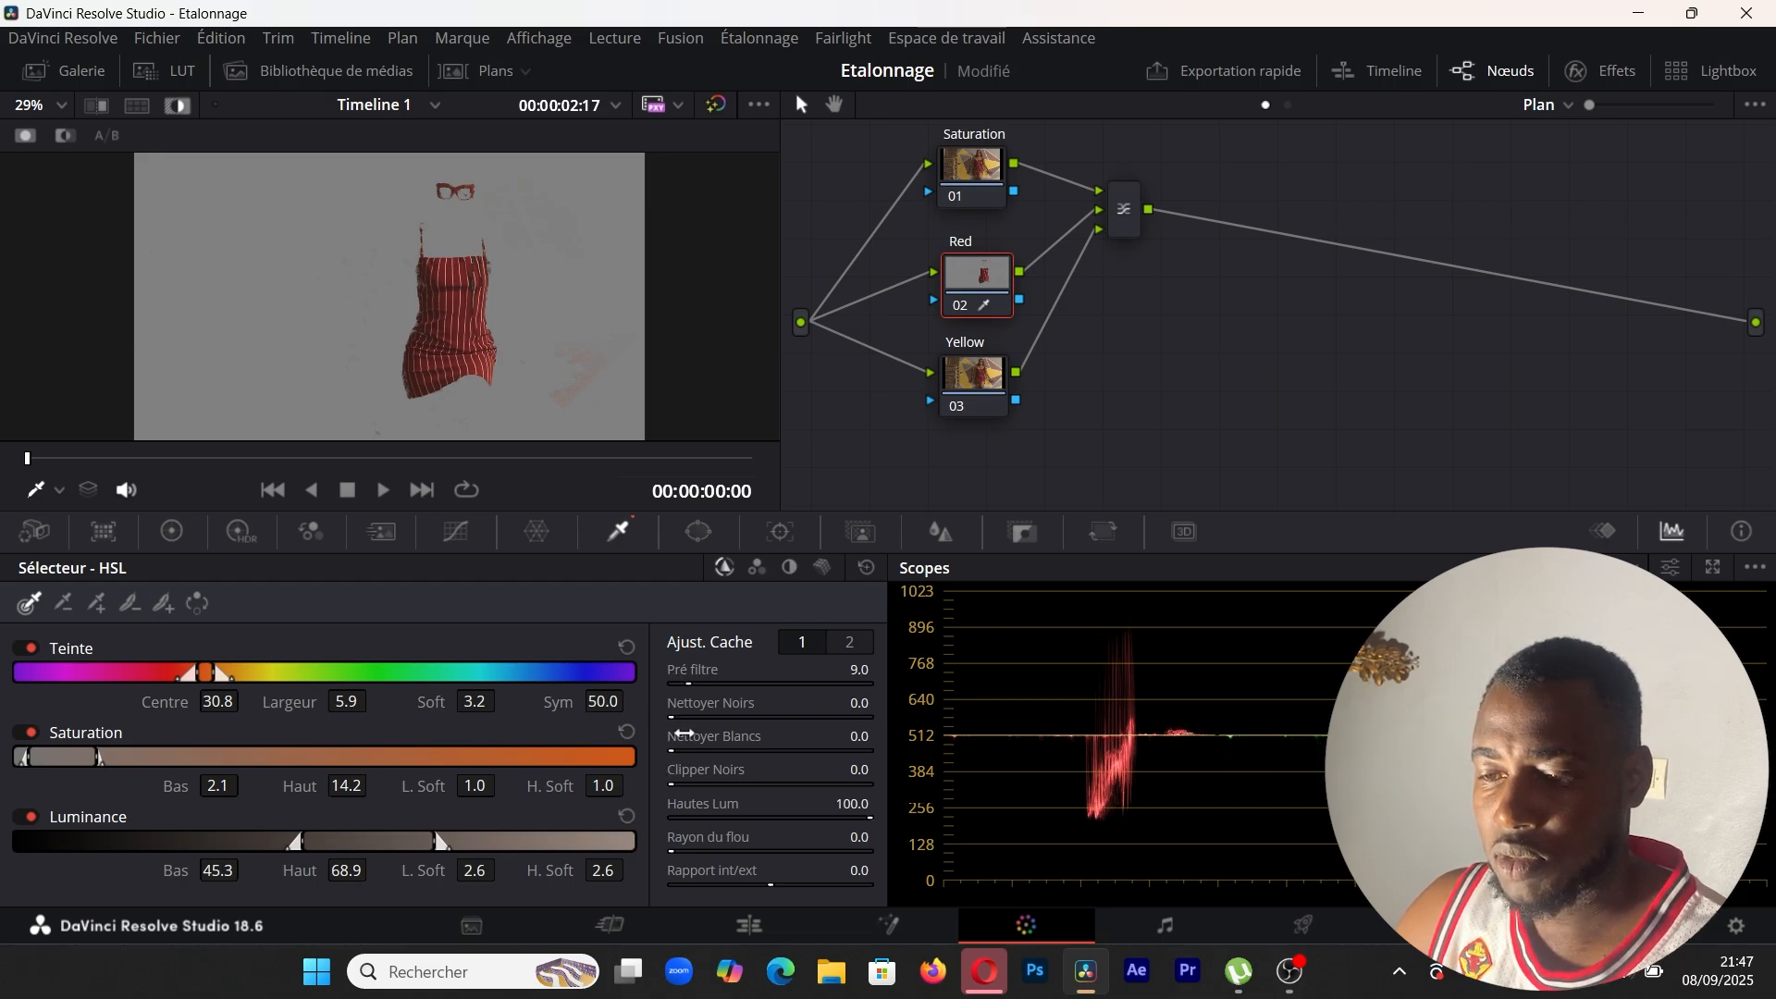
pyautogui.moveTo(670, 718); pyautogui.dragTo(674, 718)
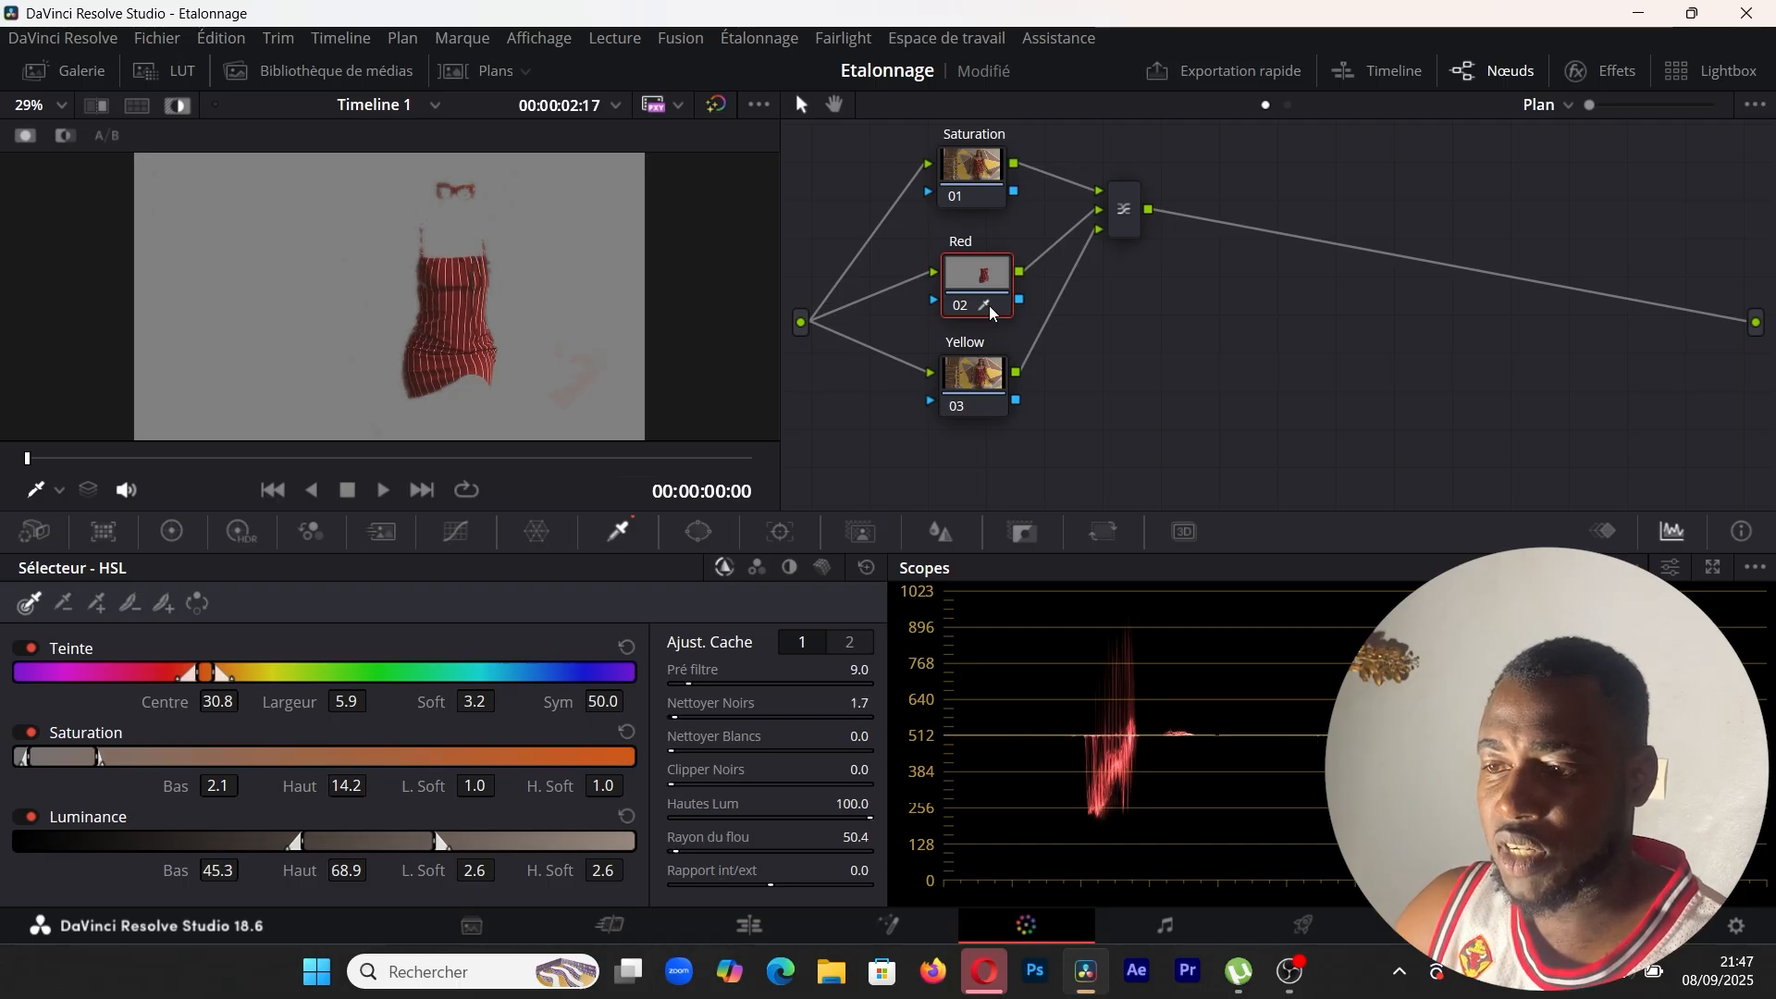
pyautogui.click(176, 108)
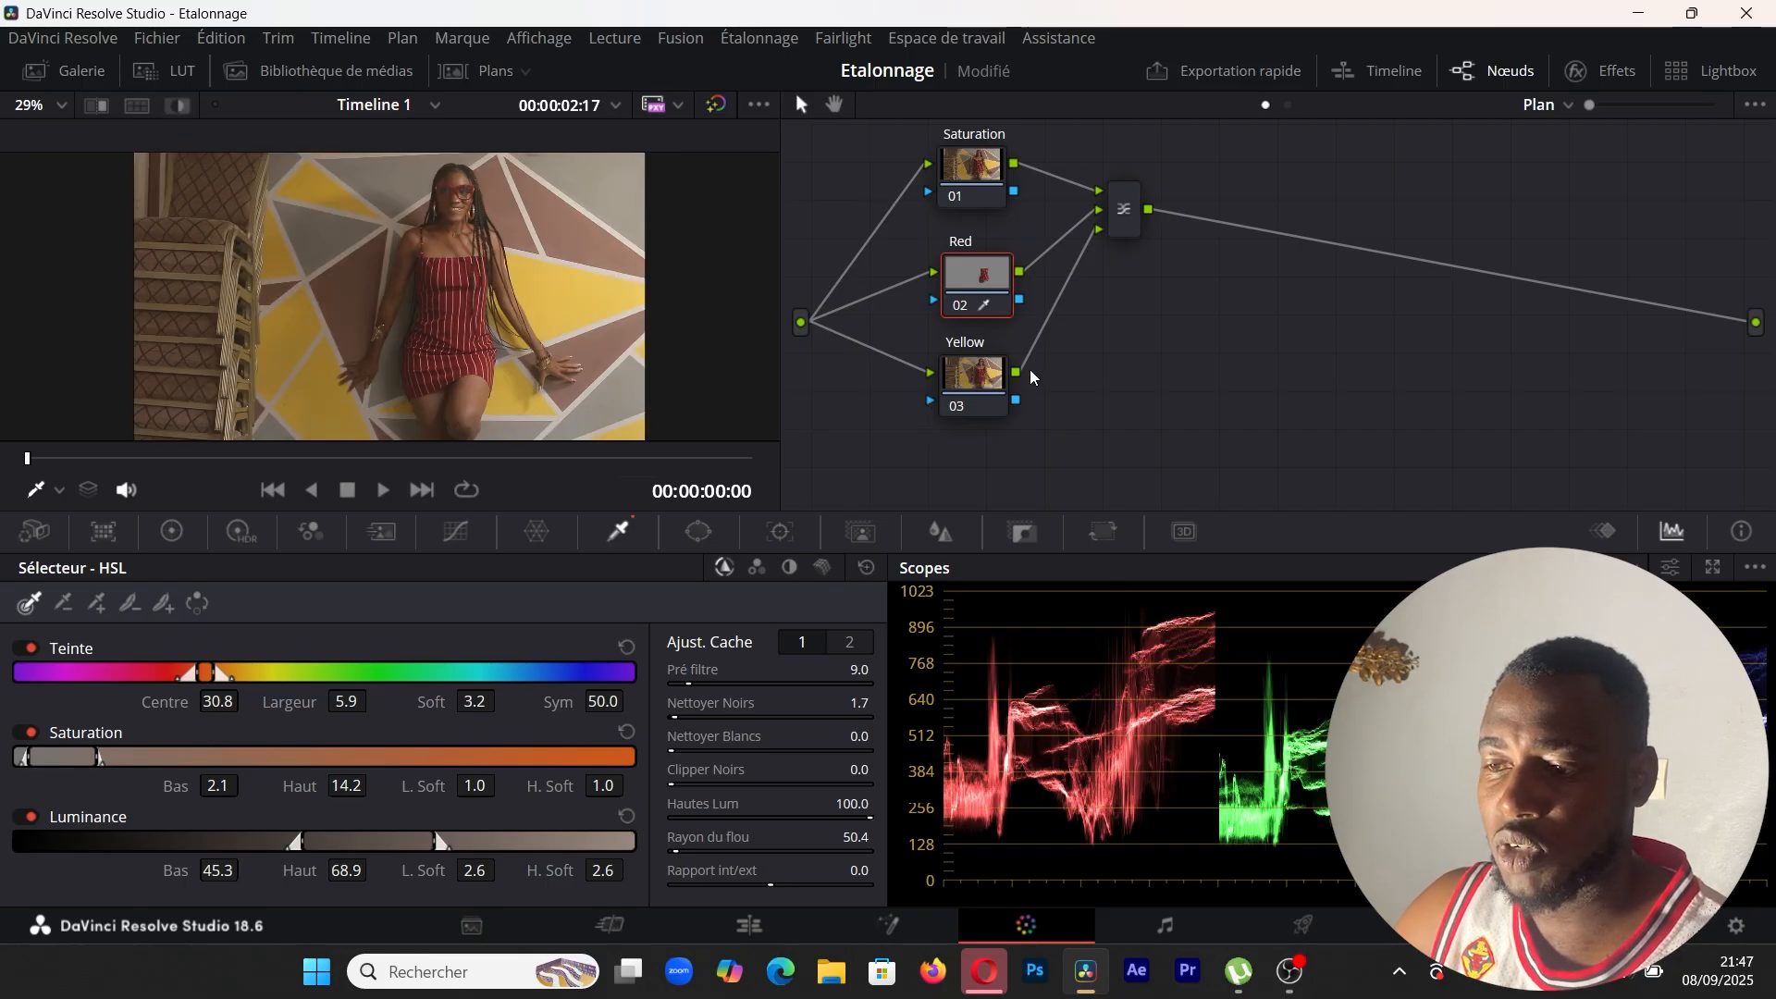
# - Key the yellow wall shapes on the Yellow node in highlight view, with hue width 8.0, saturation high 29.5 and luminance high 96.3
pyautogui.click(973, 375)
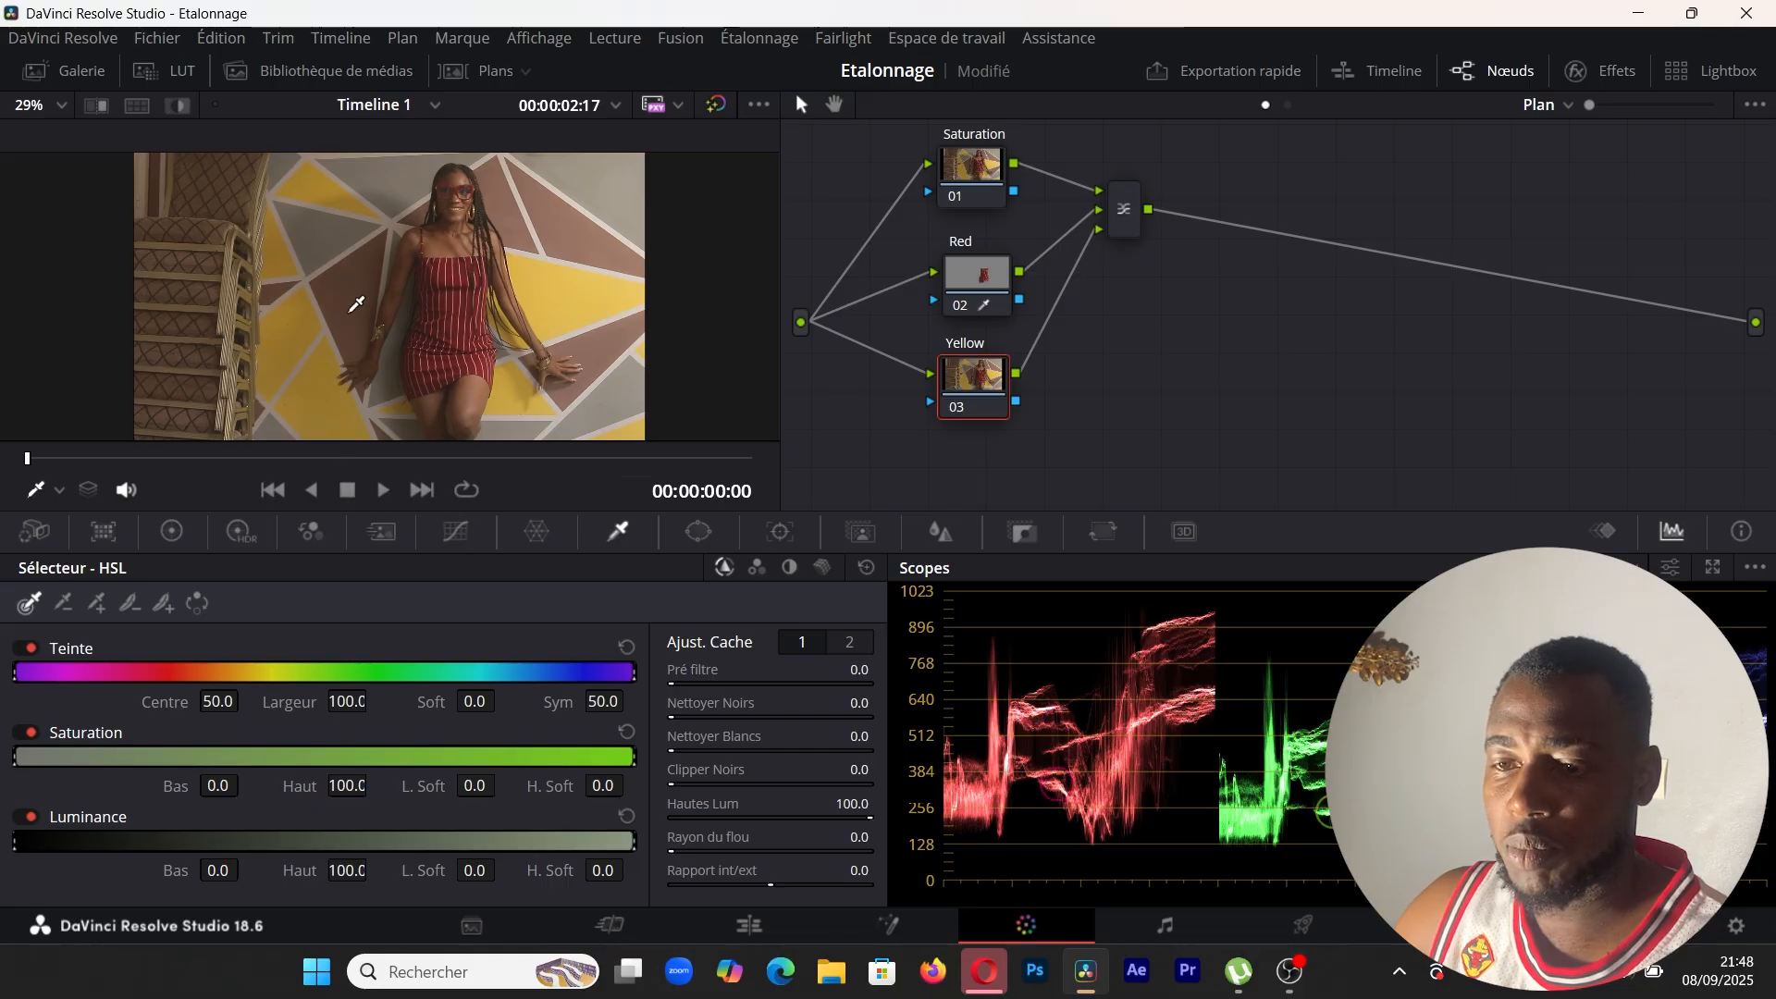
pyautogui.click(291, 335)
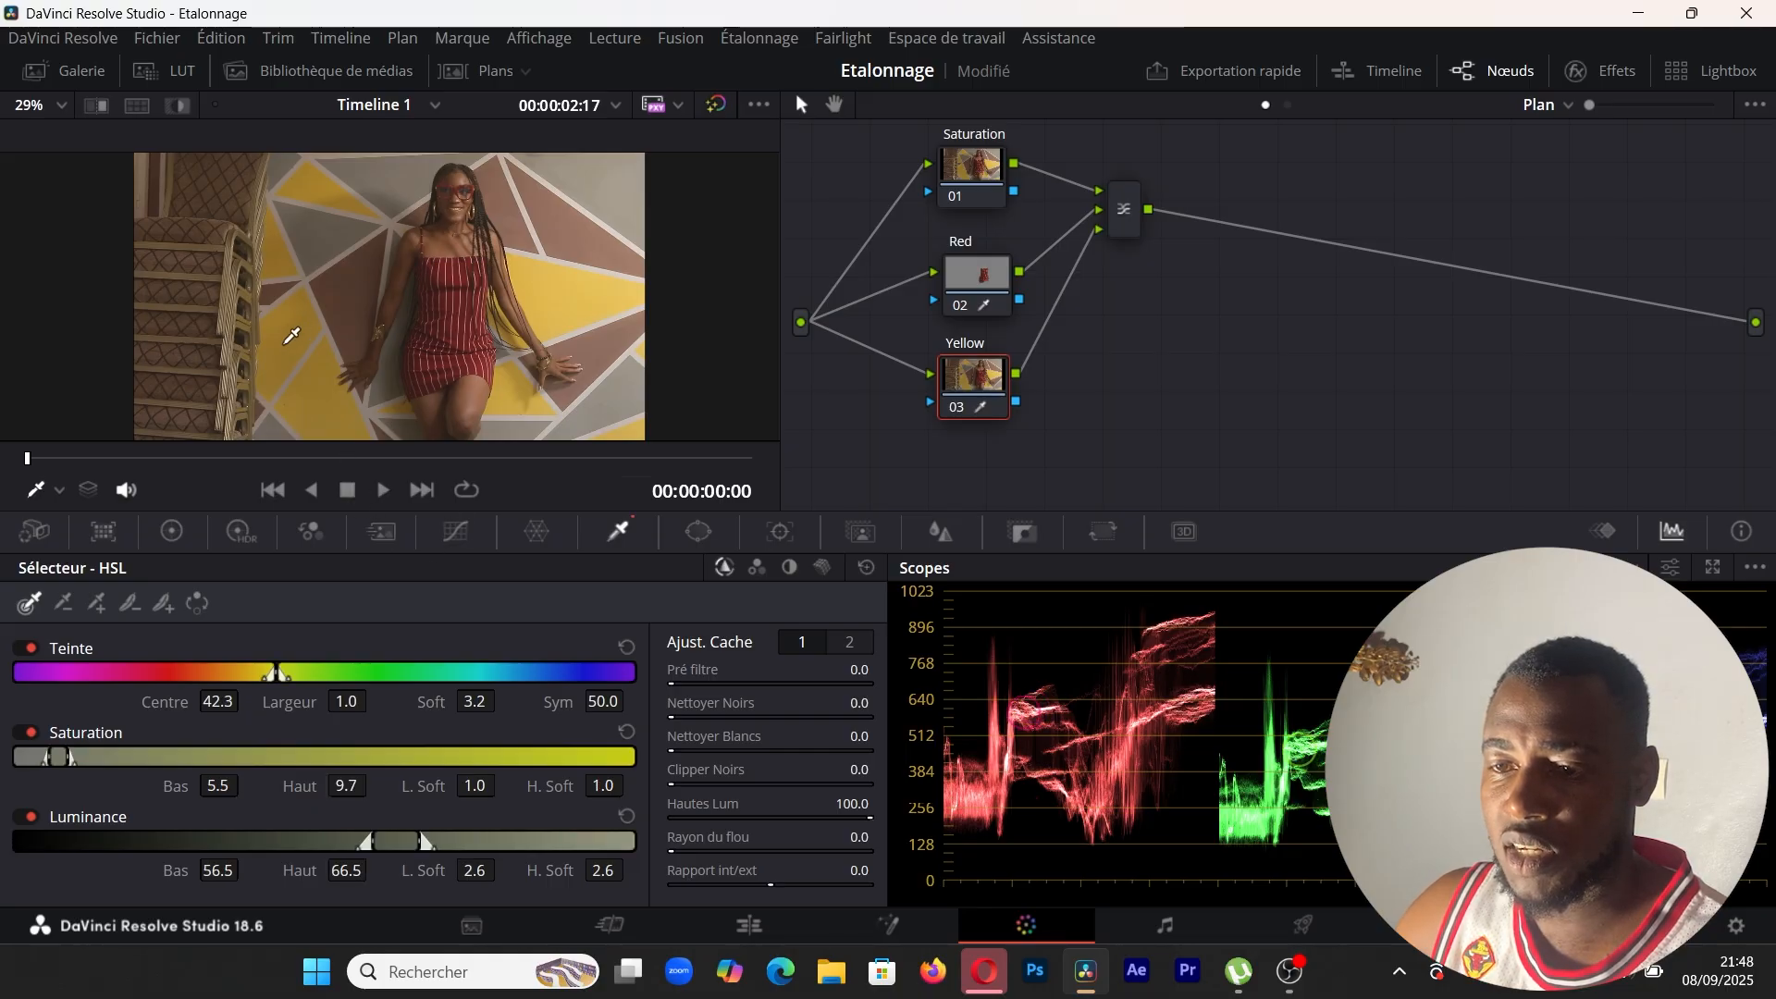
pyautogui.click(178, 105)
pyautogui.moveTo(73, 759); pyautogui.dragTo(195, 761)
pyautogui.moveTo(425, 843); pyautogui.dragTo(613, 844)
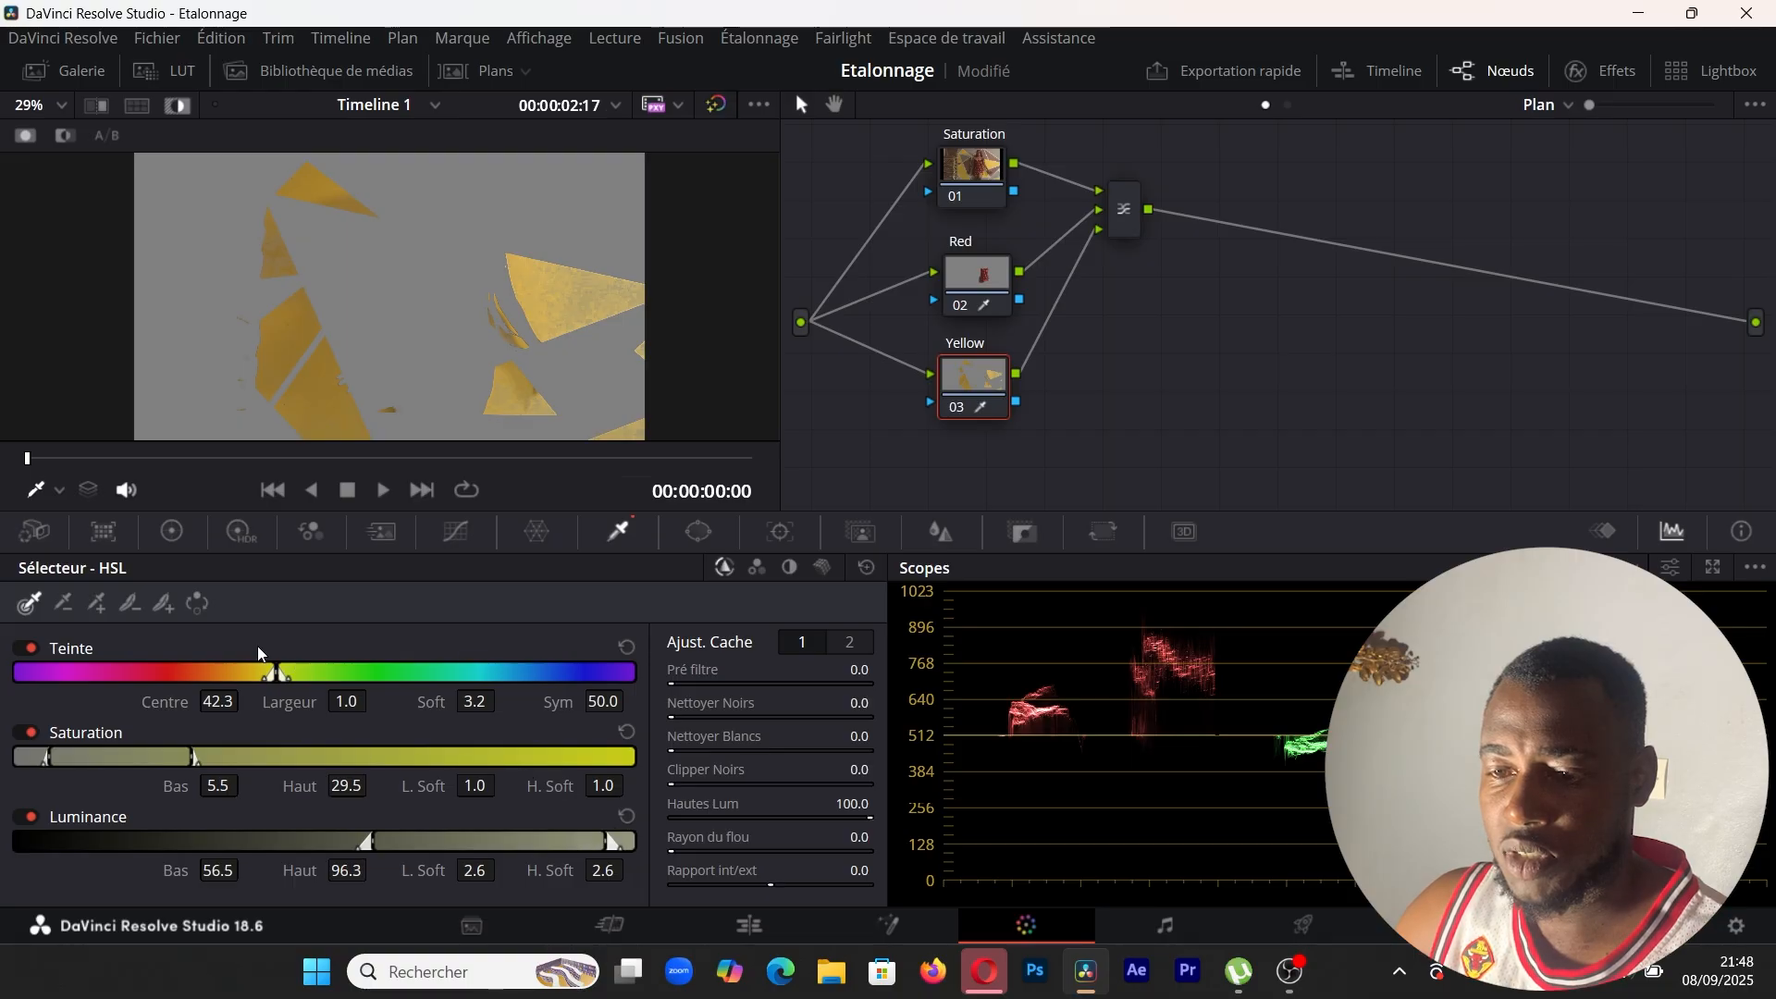
pyautogui.moveTo(275, 676); pyautogui.dragTo(257, 677)
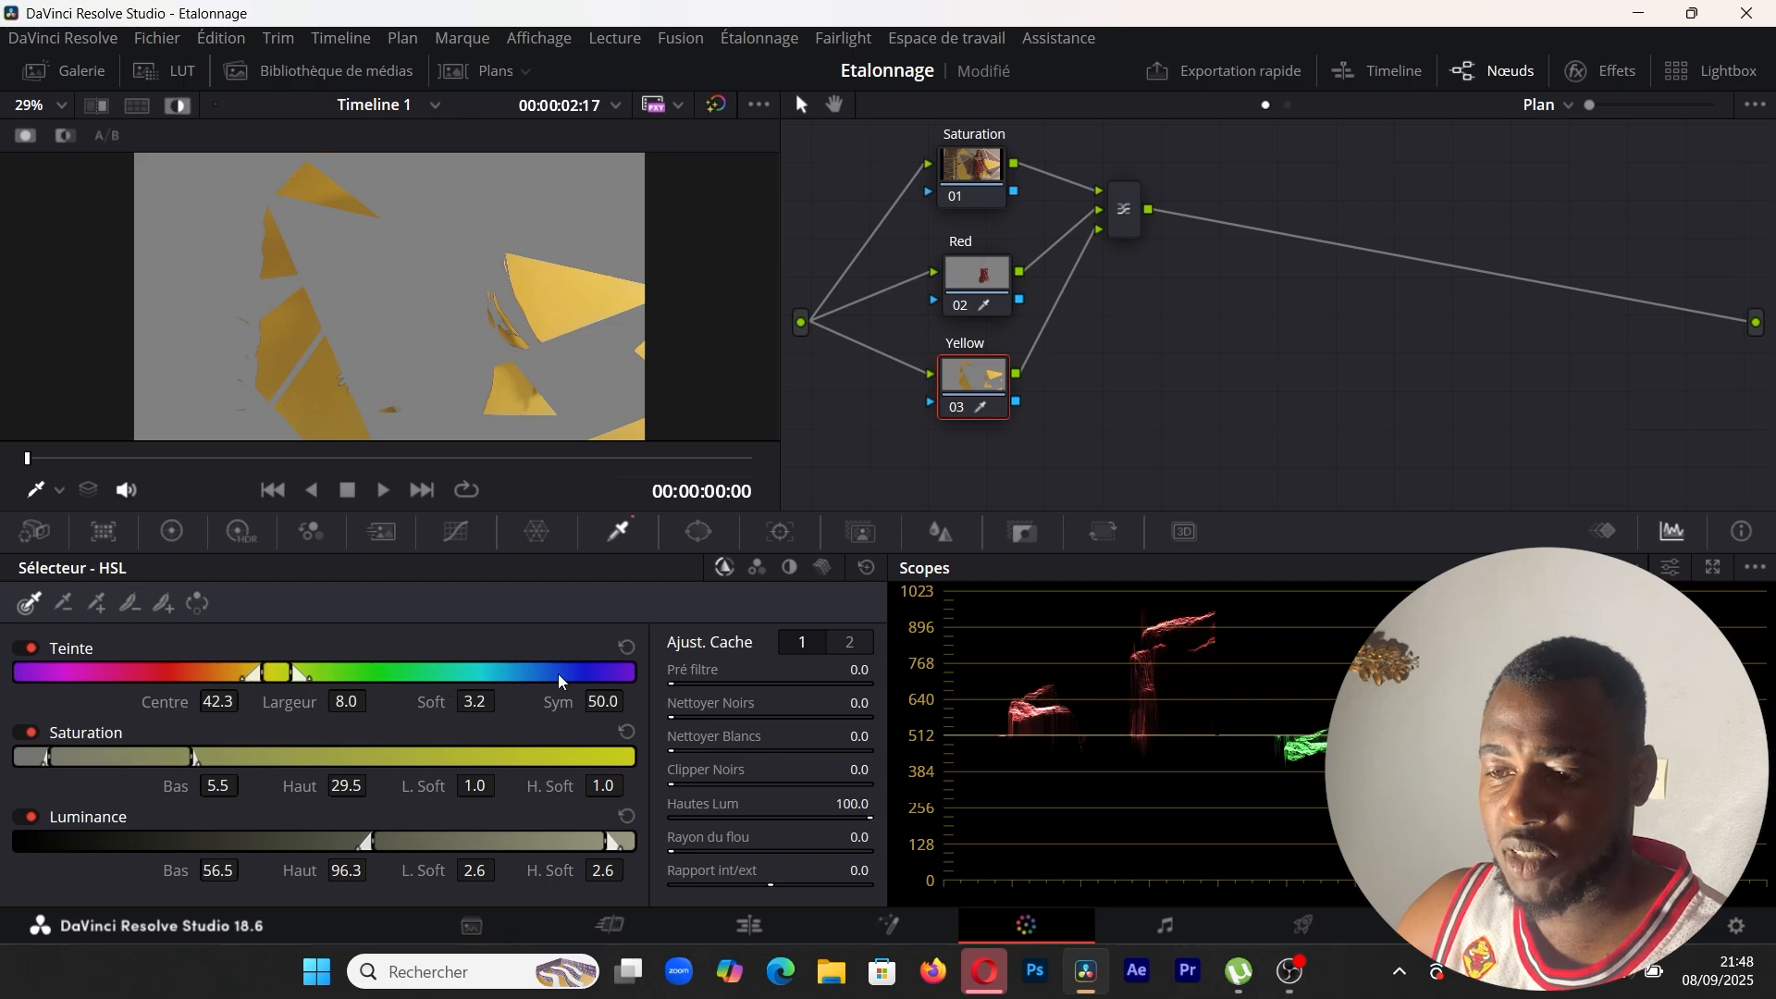
# - Refine the Yellow node's matte with pre-filter 17.3 and blur radius 11.0, and turn off the highlight view
pyautogui.moveTo(695, 683); pyautogui.dragTo(706, 683)
pyautogui.moveTo(682, 844); pyautogui.dragTo(704, 844)
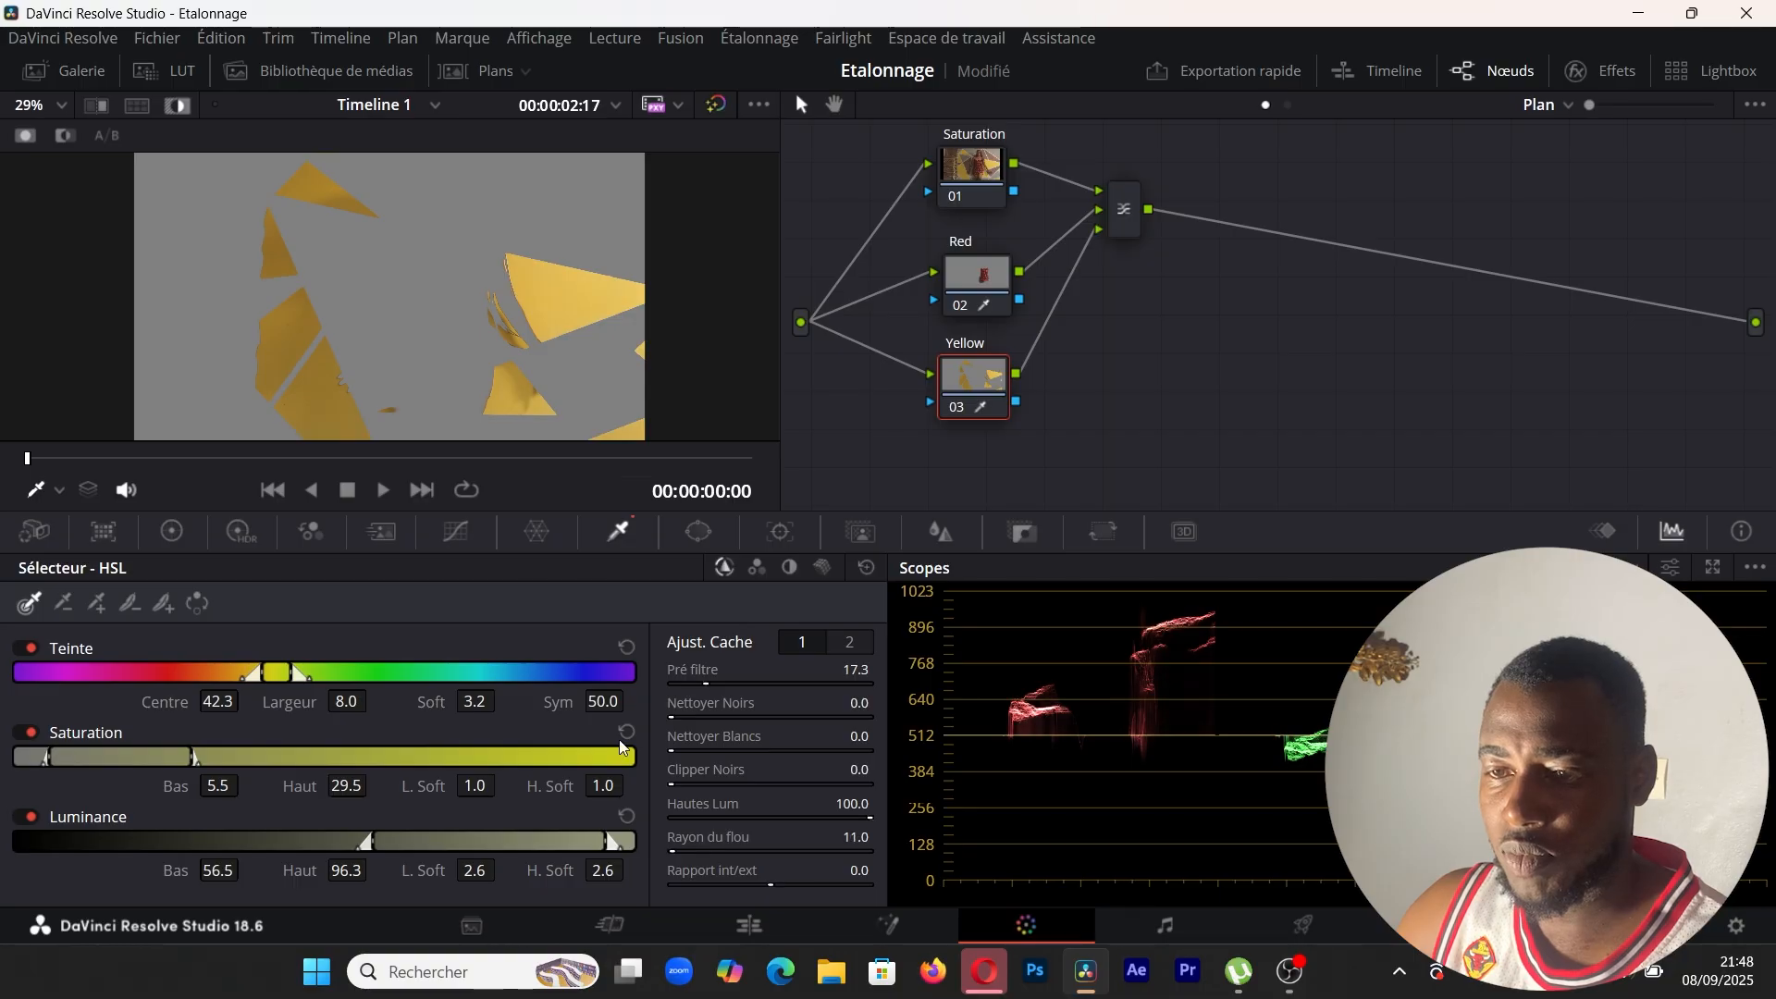
pyautogui.click(173, 107)
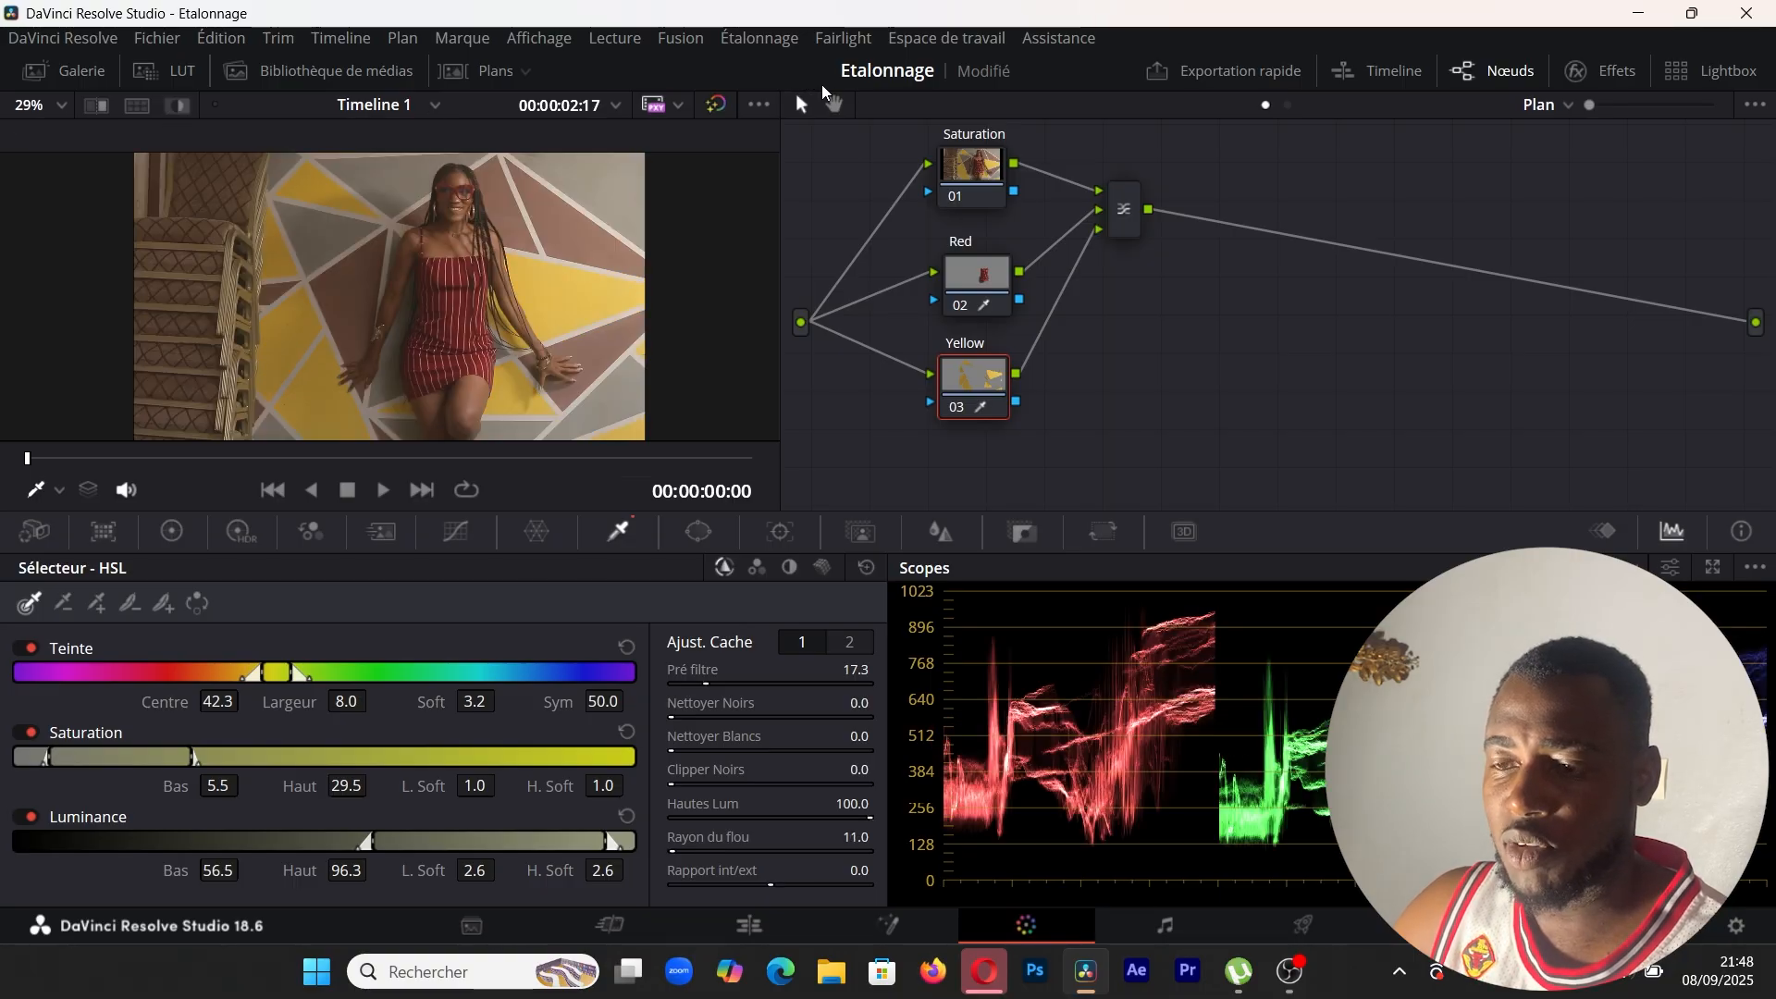
# - Set the Red node's saturation to 96.60 in the primary color wheels
pyautogui.click(974, 297)
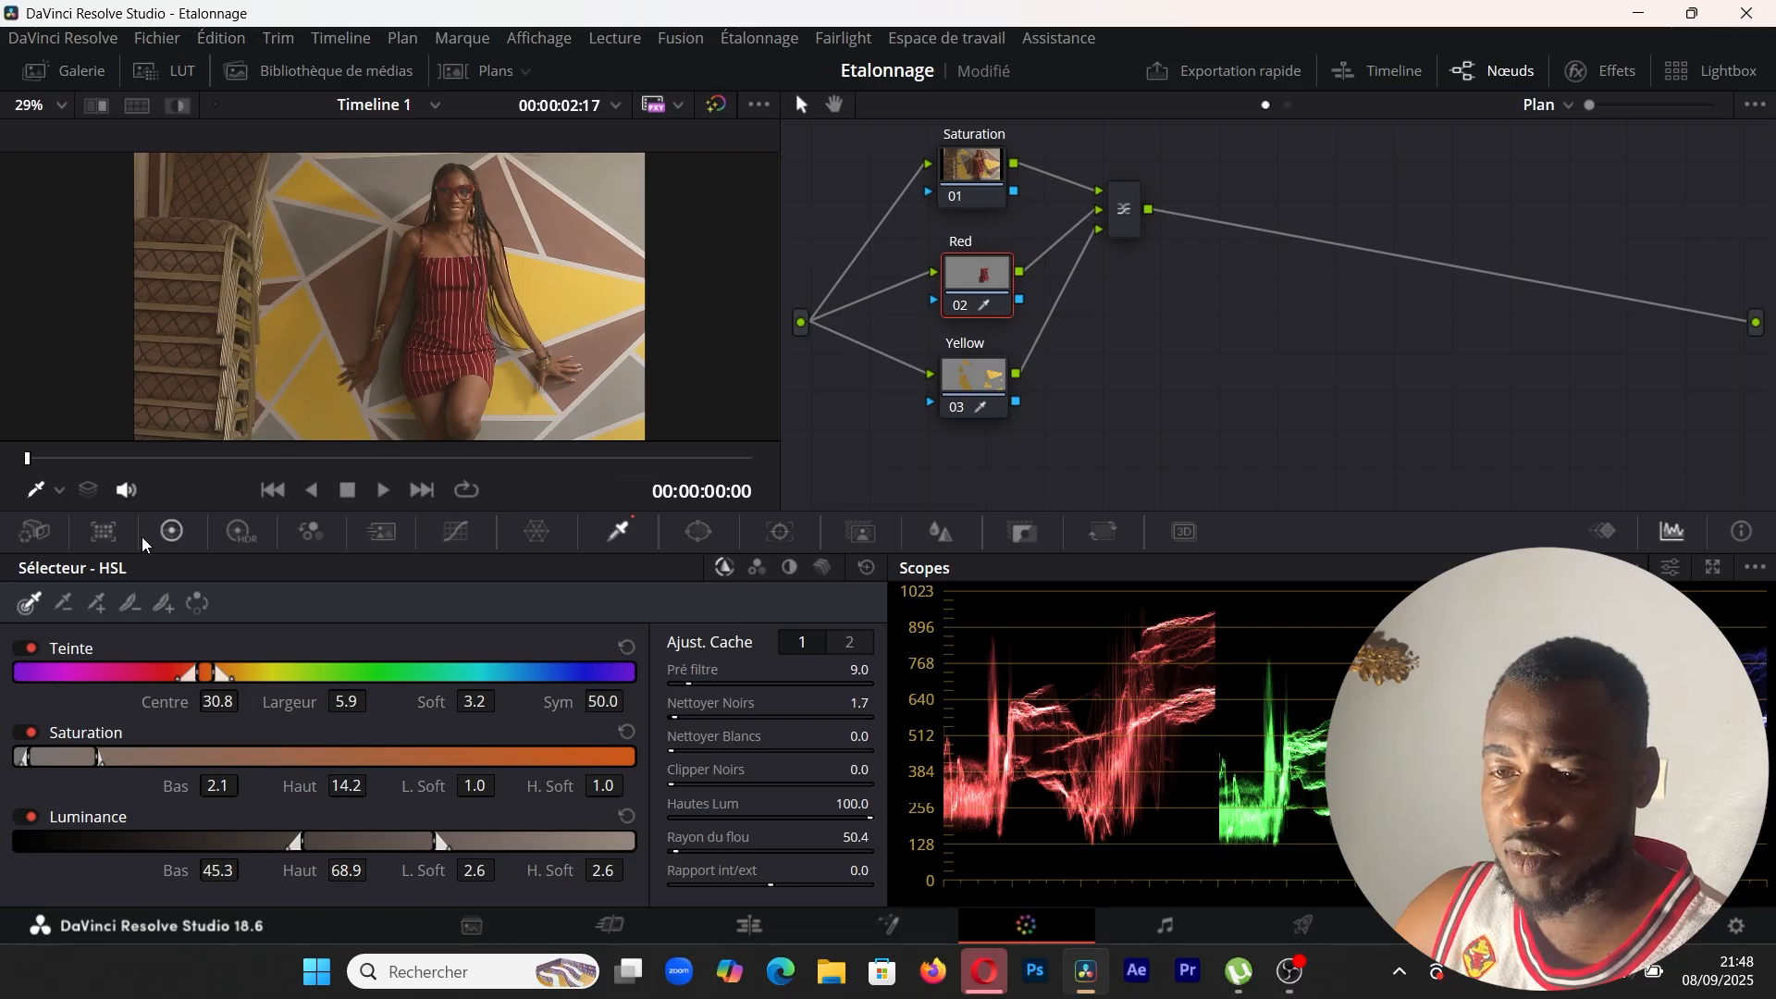
pyautogui.click(172, 531)
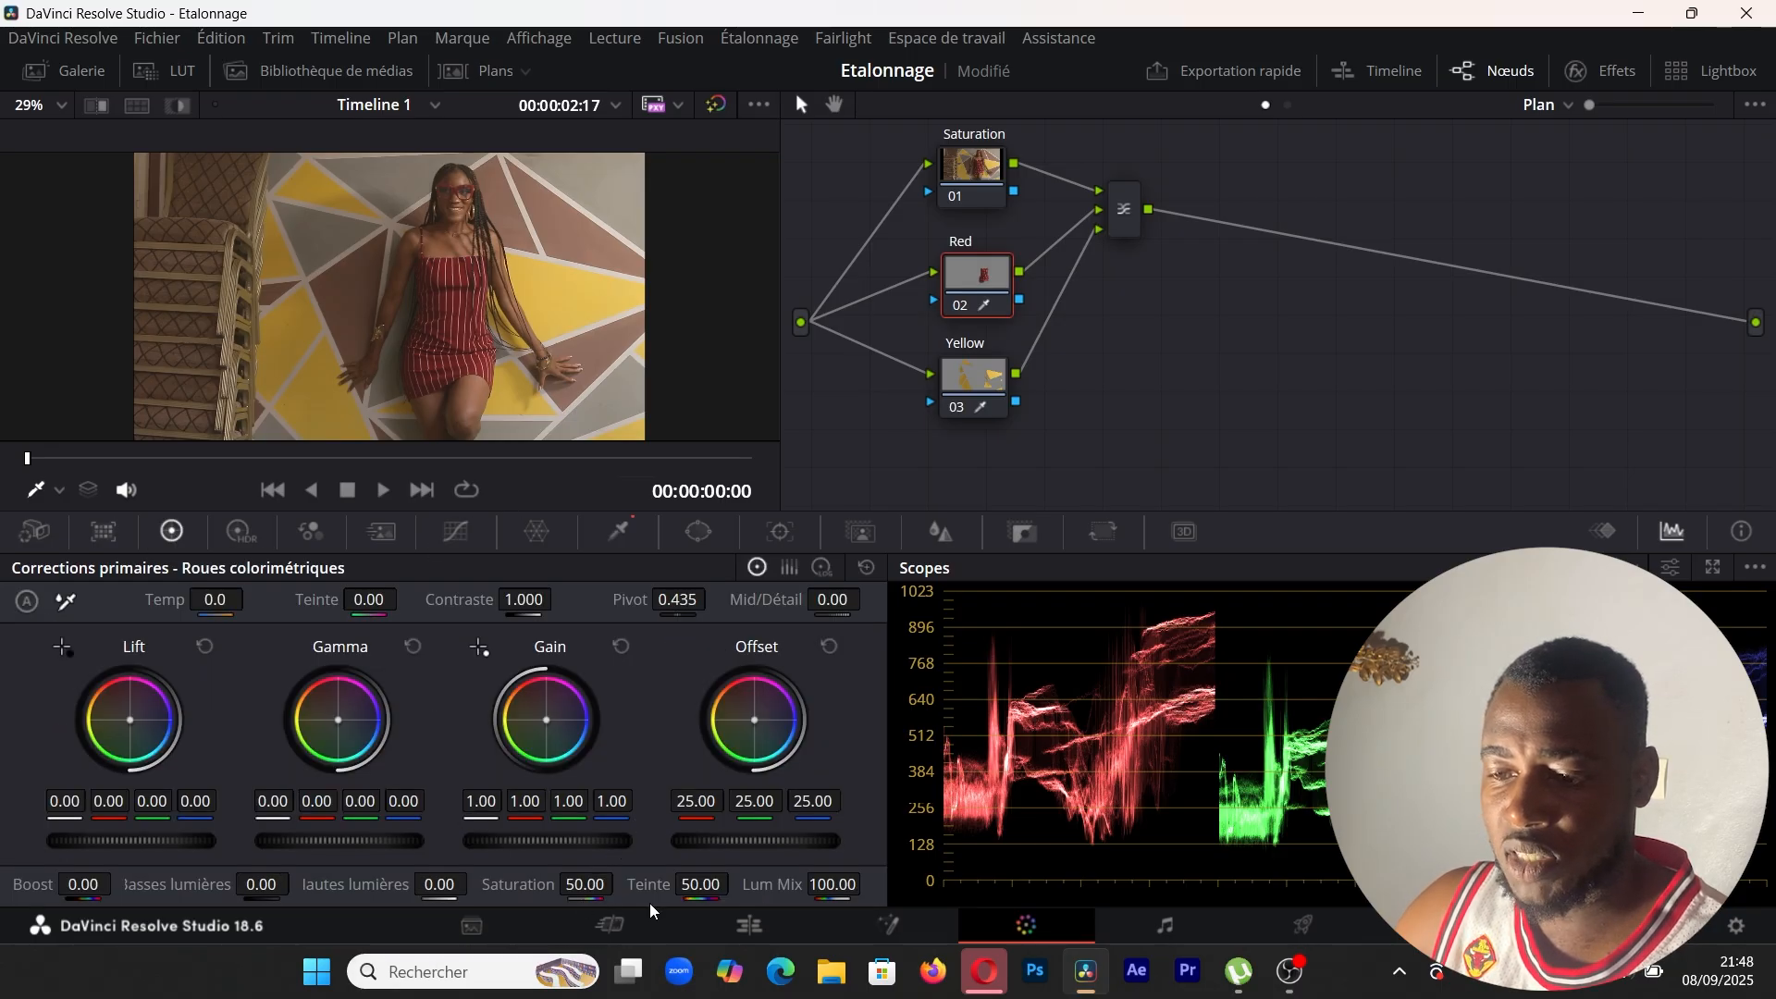
pyautogui.moveTo(592, 884); pyautogui.dragTo(790, 884)
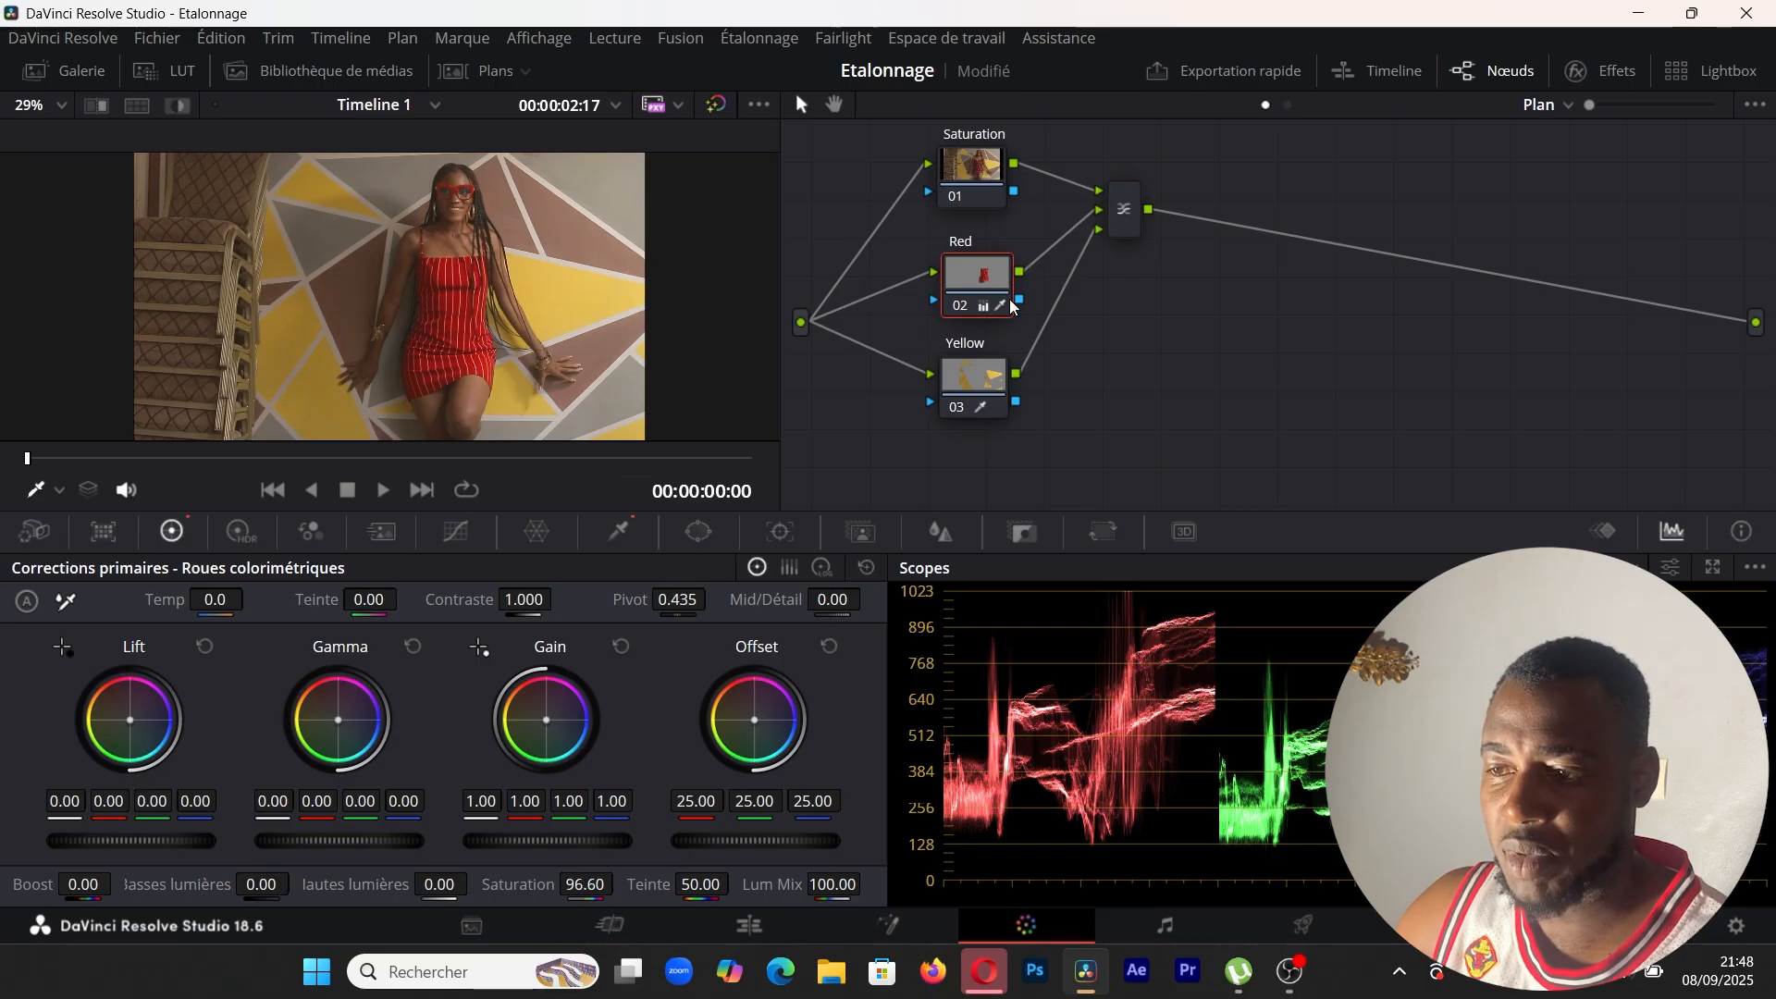
# - Set the Yellow node's saturation to 74.60 and compare the image with all grades bypassed and re-enabled
pyautogui.click(987, 370)
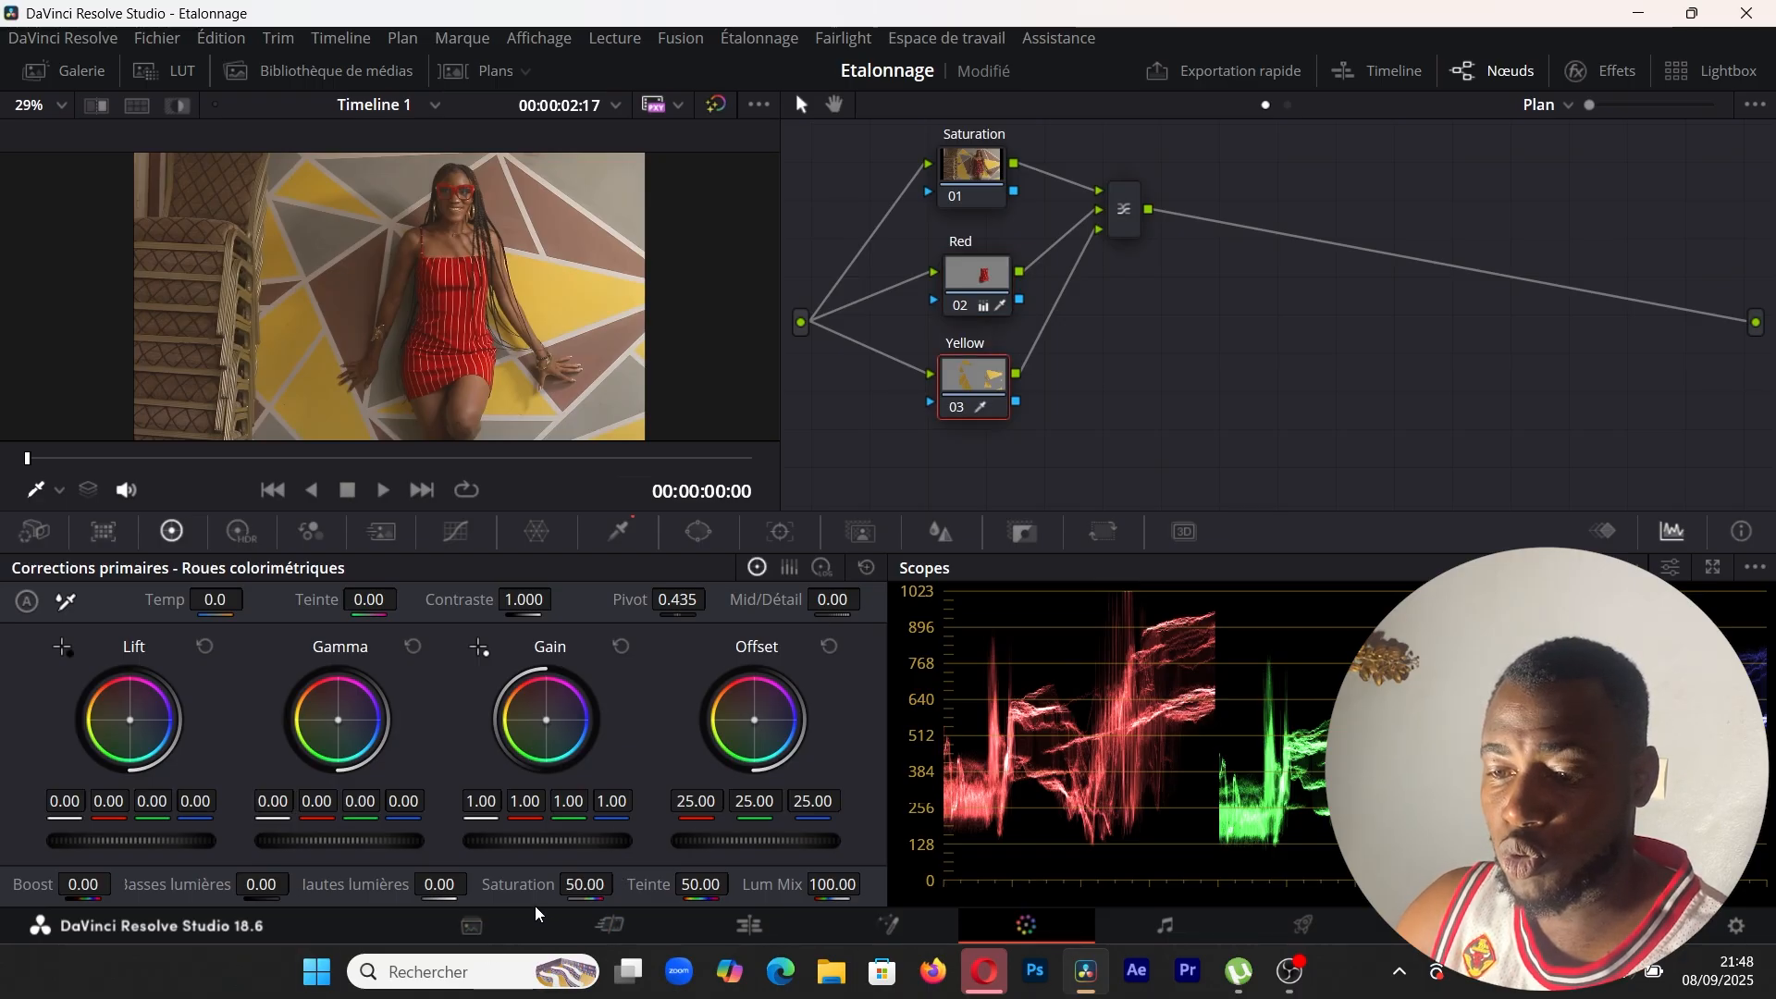
pyautogui.moveTo(618, 880); pyautogui.dragTo(661, 881)
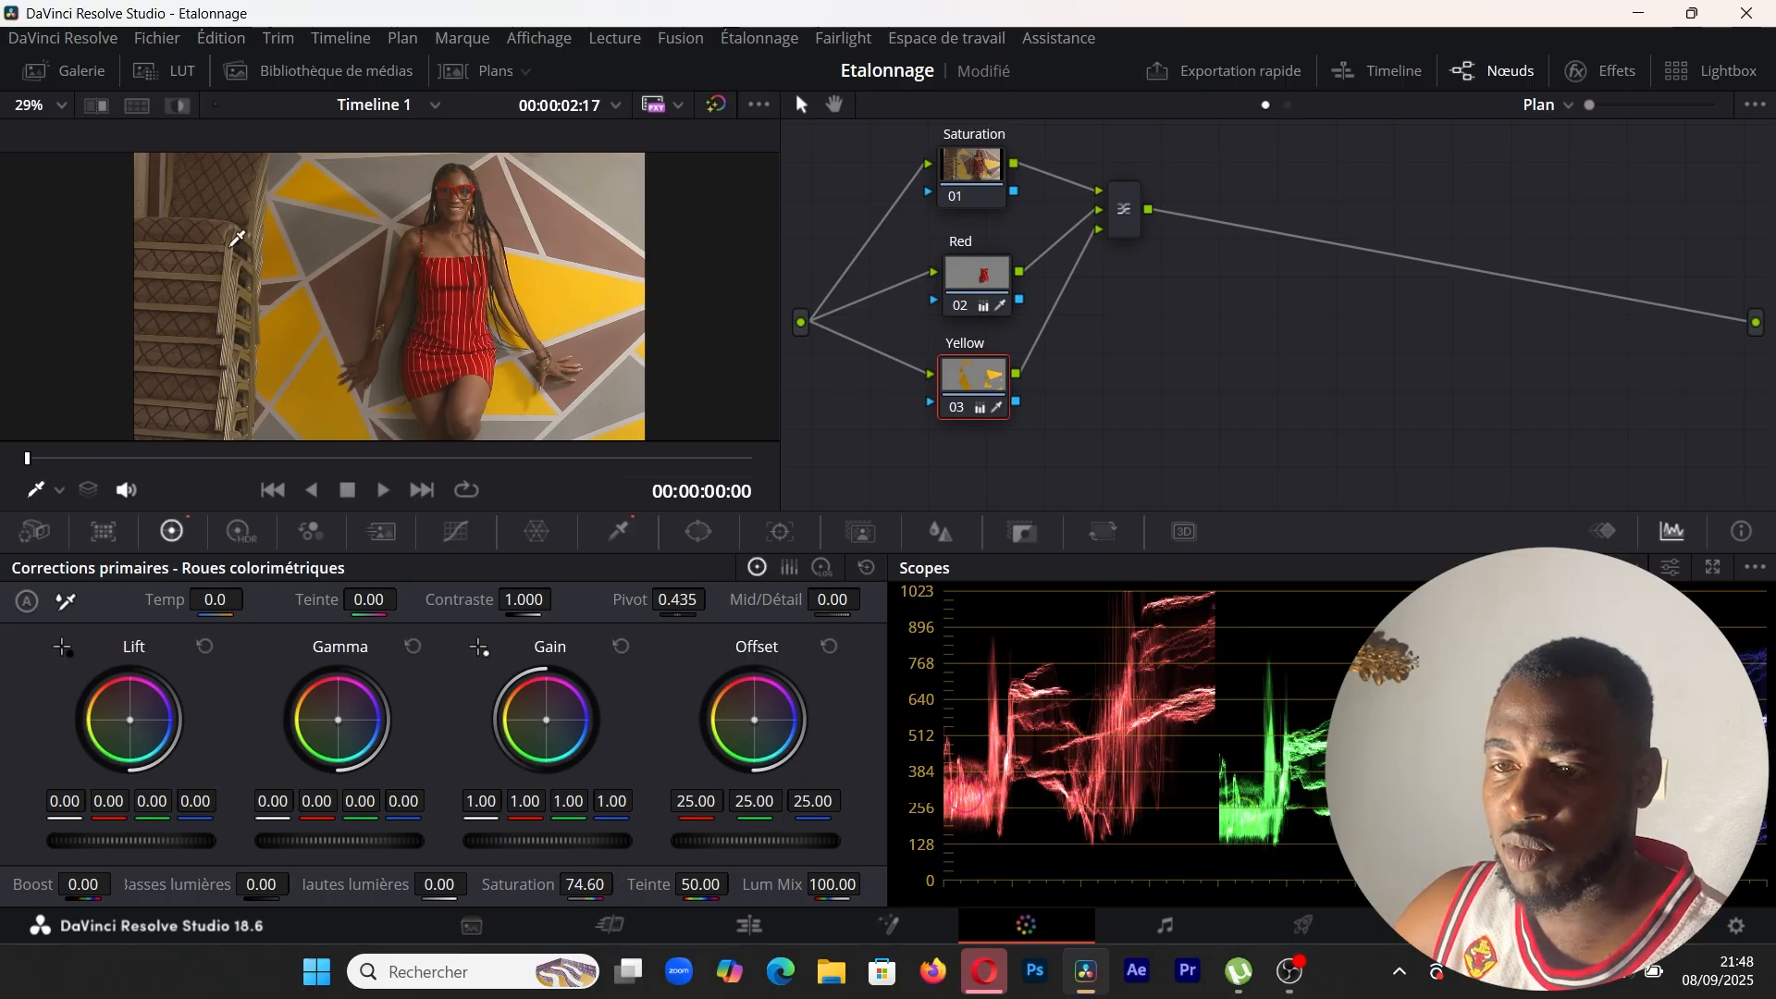
pyautogui.hotkey('shift', 'd')
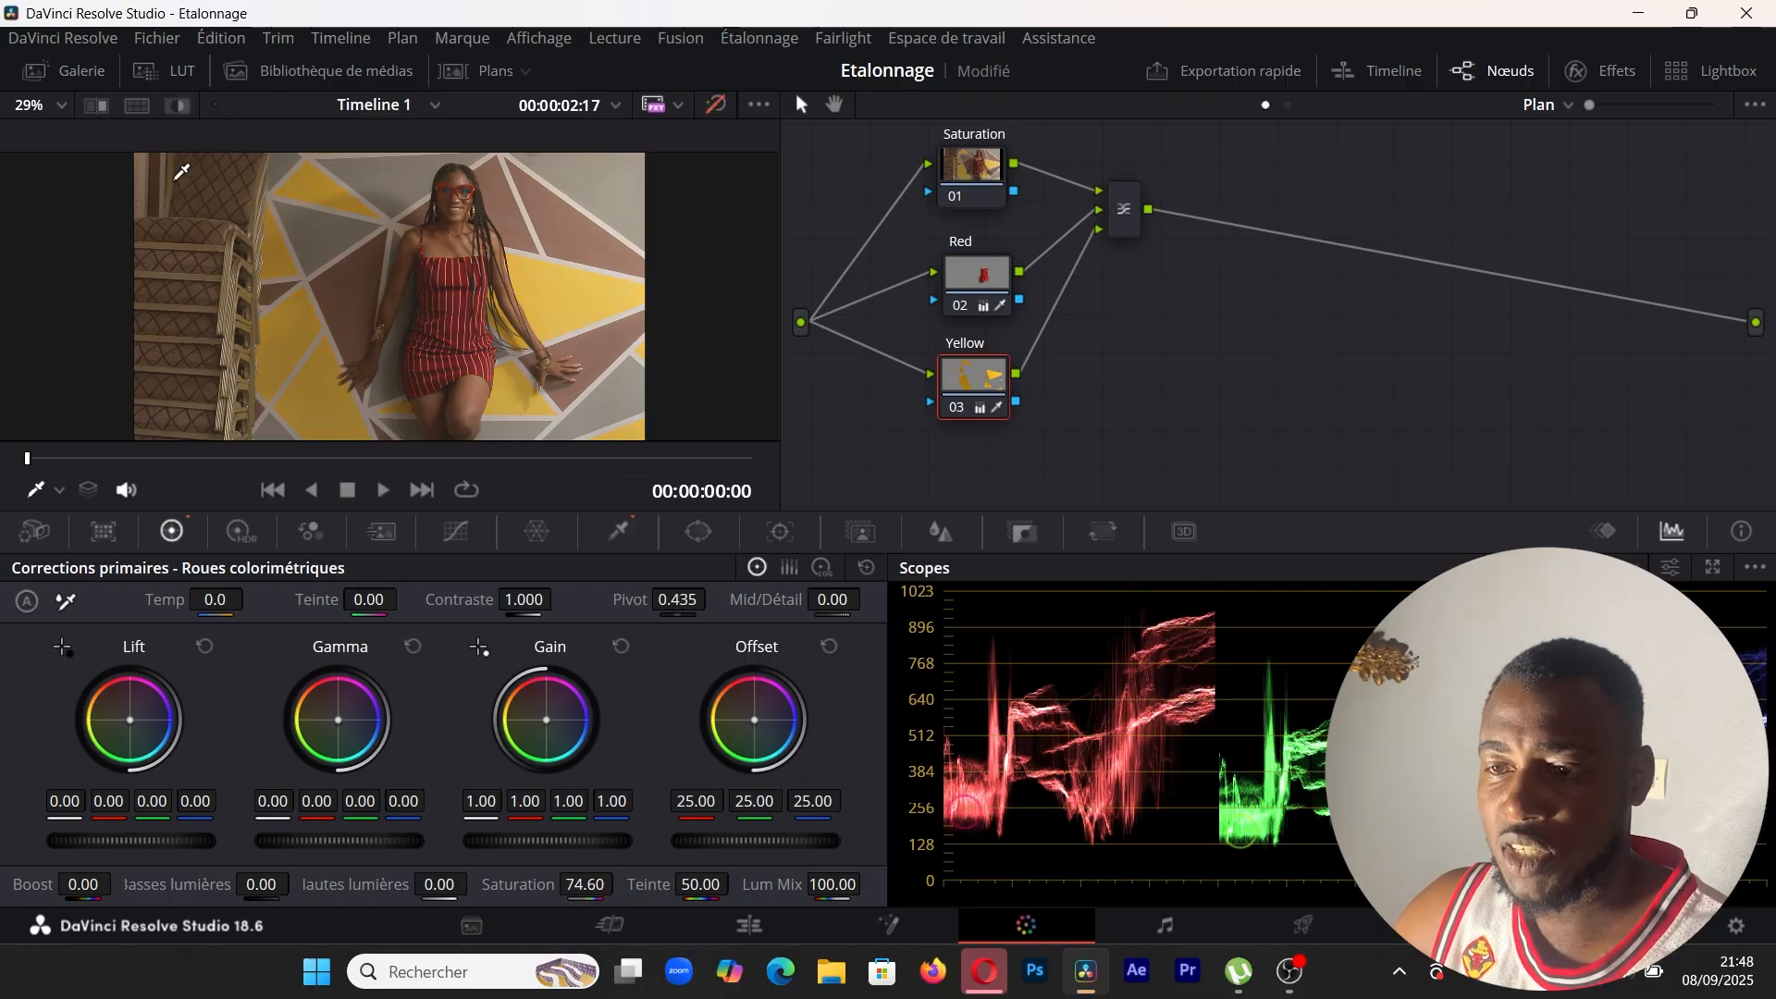
pyautogui.hotkey('shift', 'd')
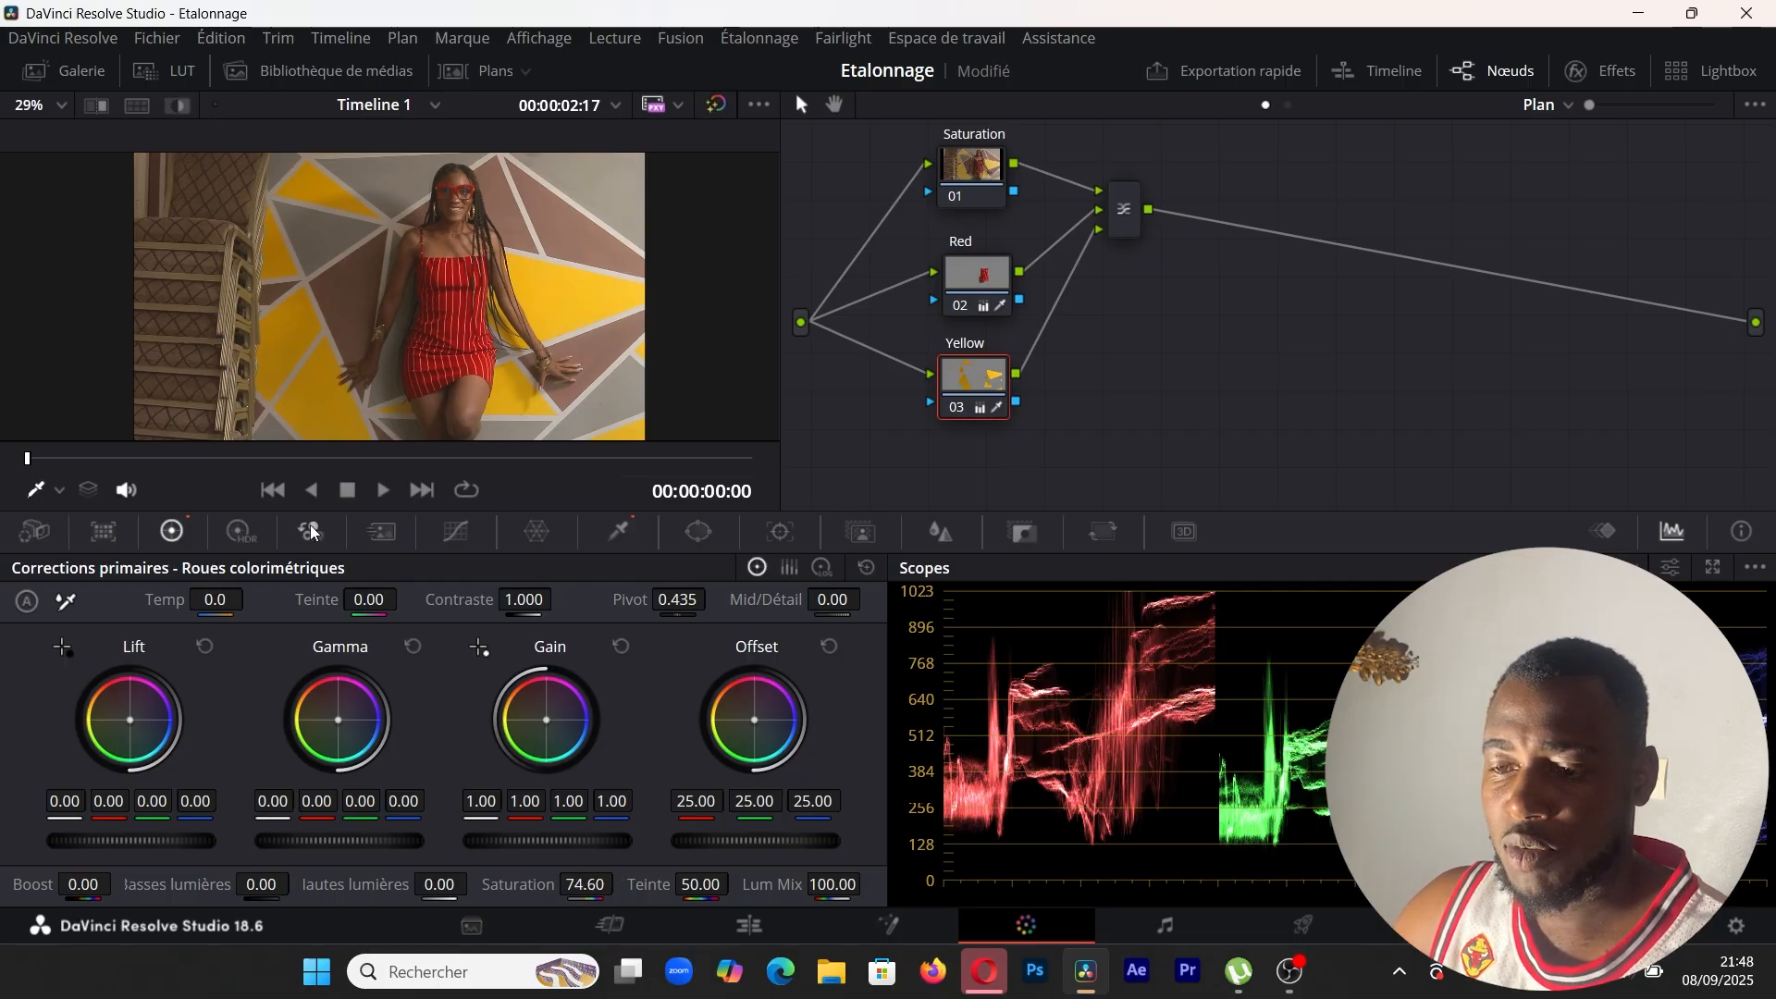
# - Desaturate the rest of the image by setting the Saturation node's saturation to 0.00
pyautogui.click(983, 176)
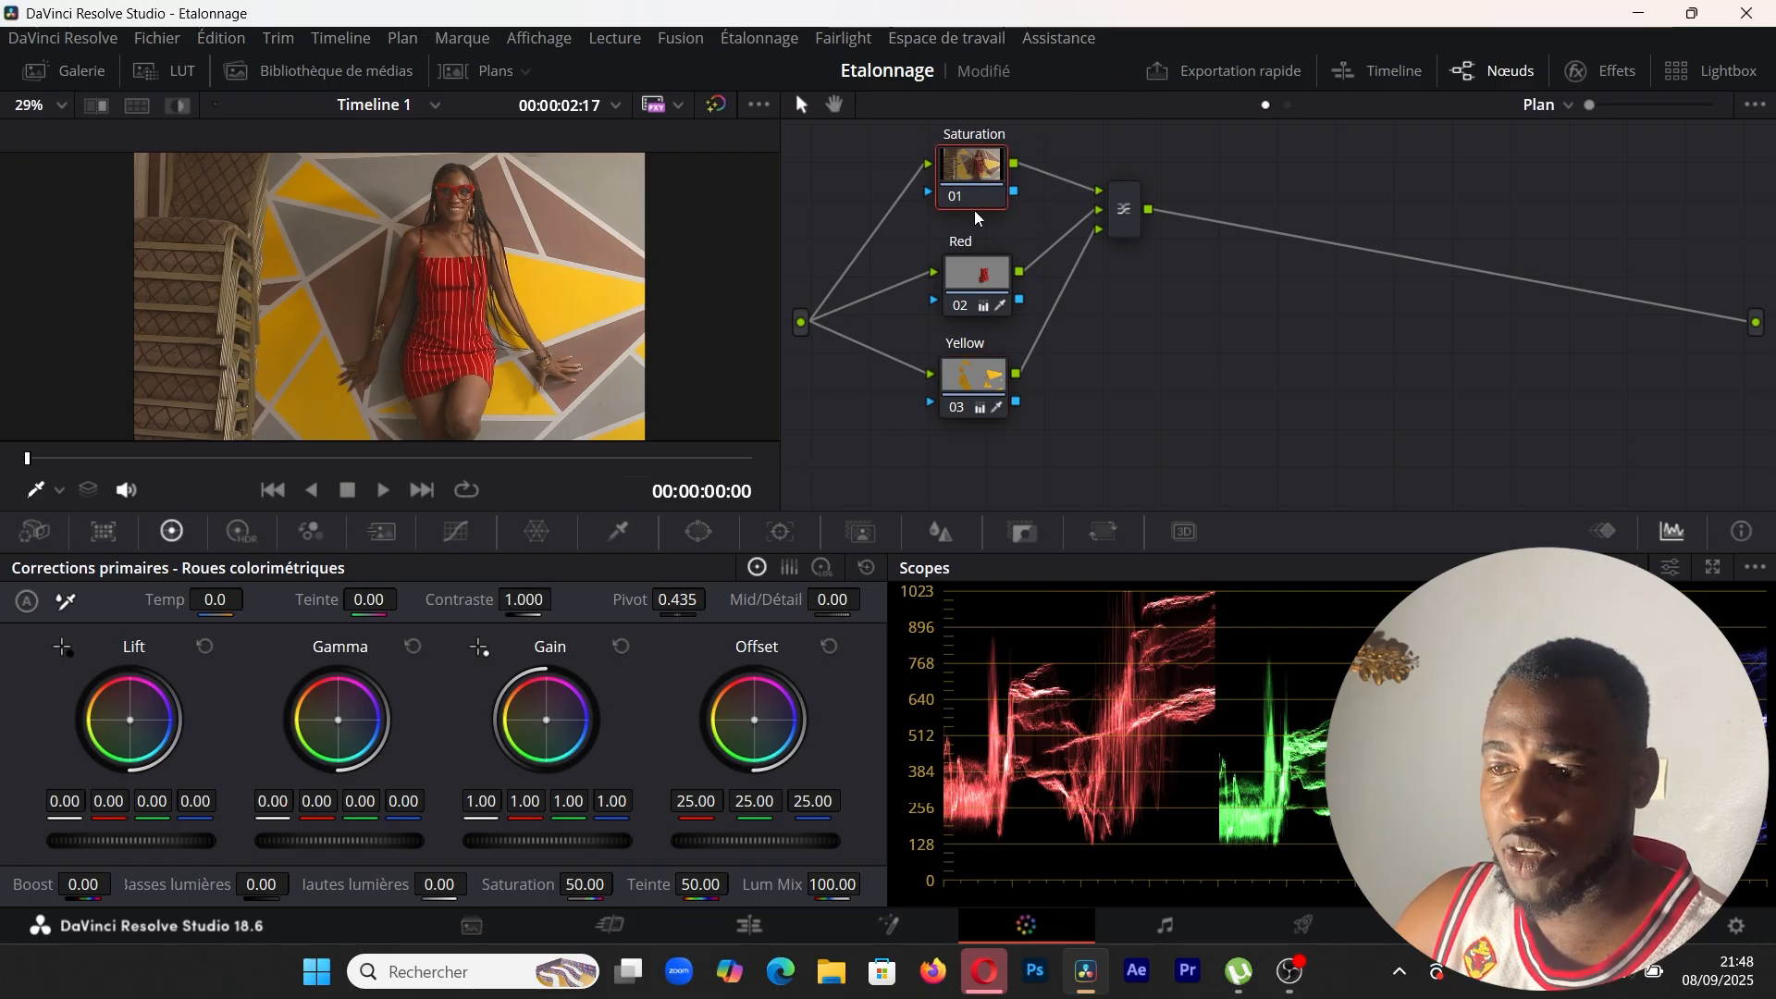
pyautogui.moveTo(638, 885); pyautogui.dragTo(555, 884)
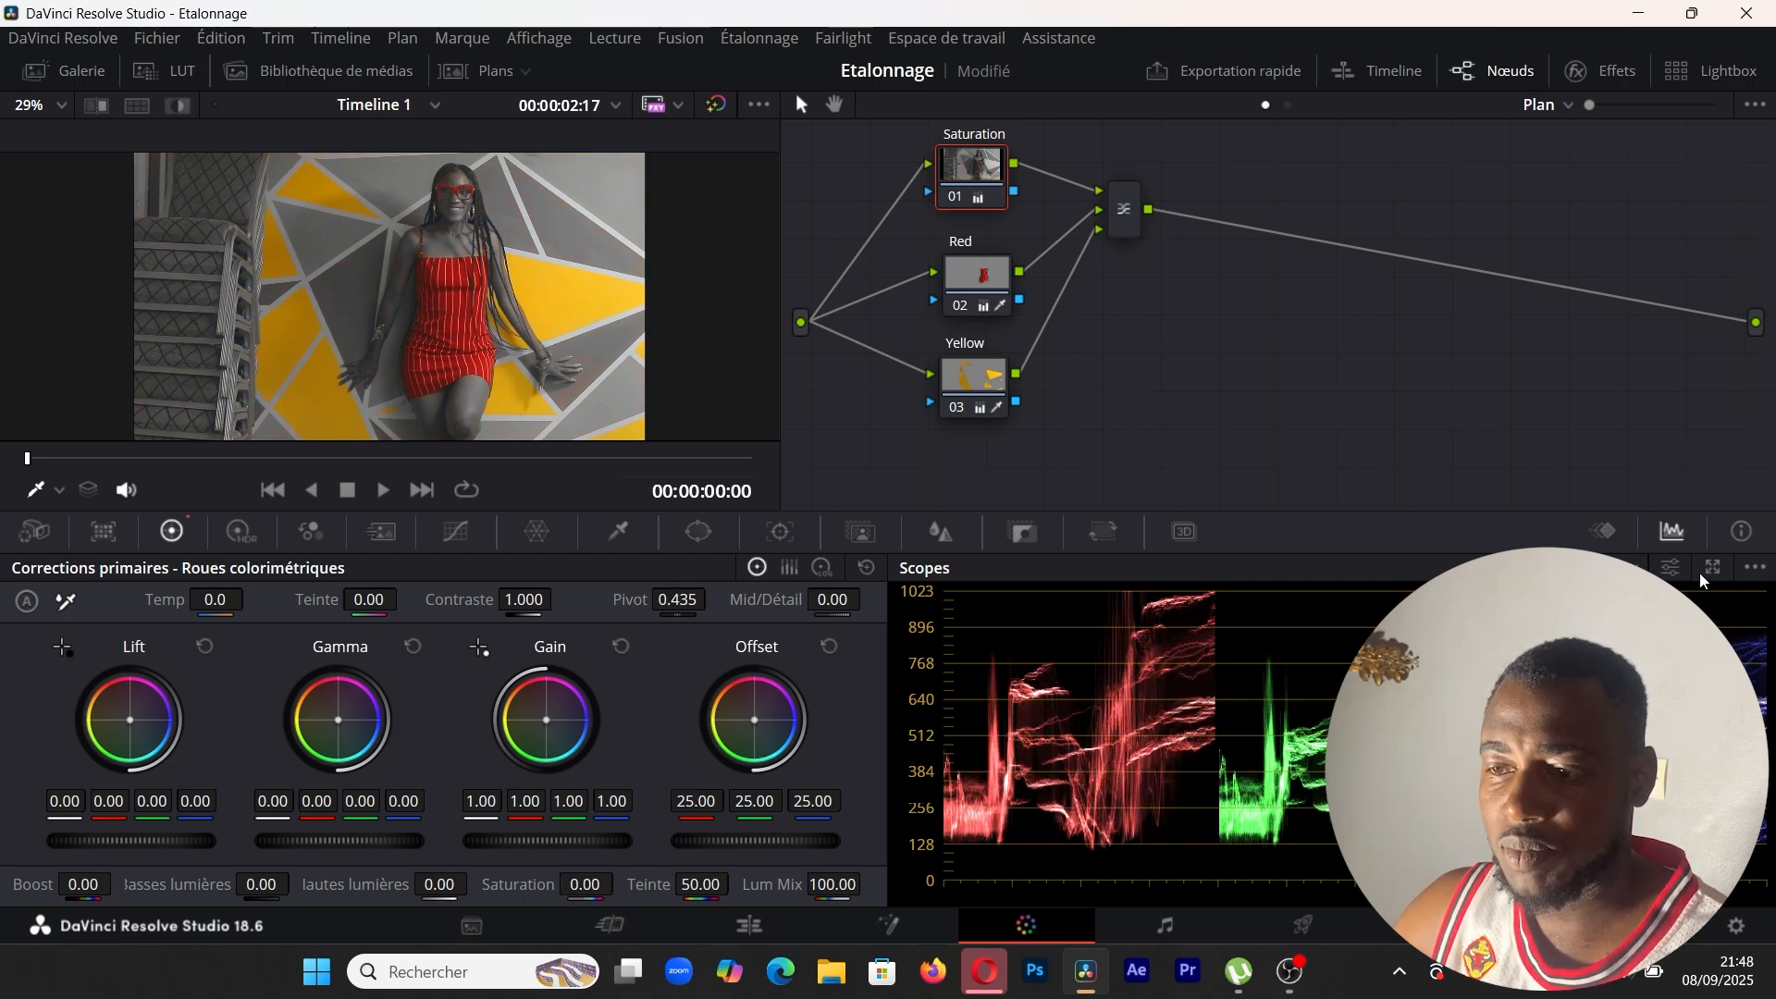